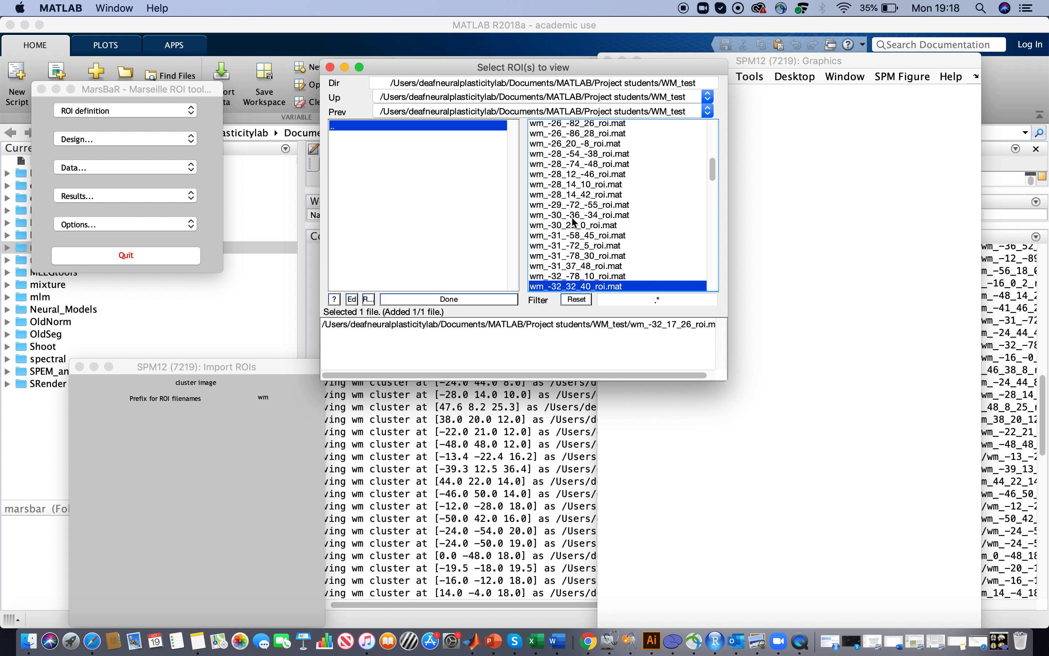
Step: Select twelve wm ROI files, from wm_-32_17_26 to wm_-40_-62_-50, display them and reposition the Graphics window
scroll(569, 256, down, 5)
click(569, 259)
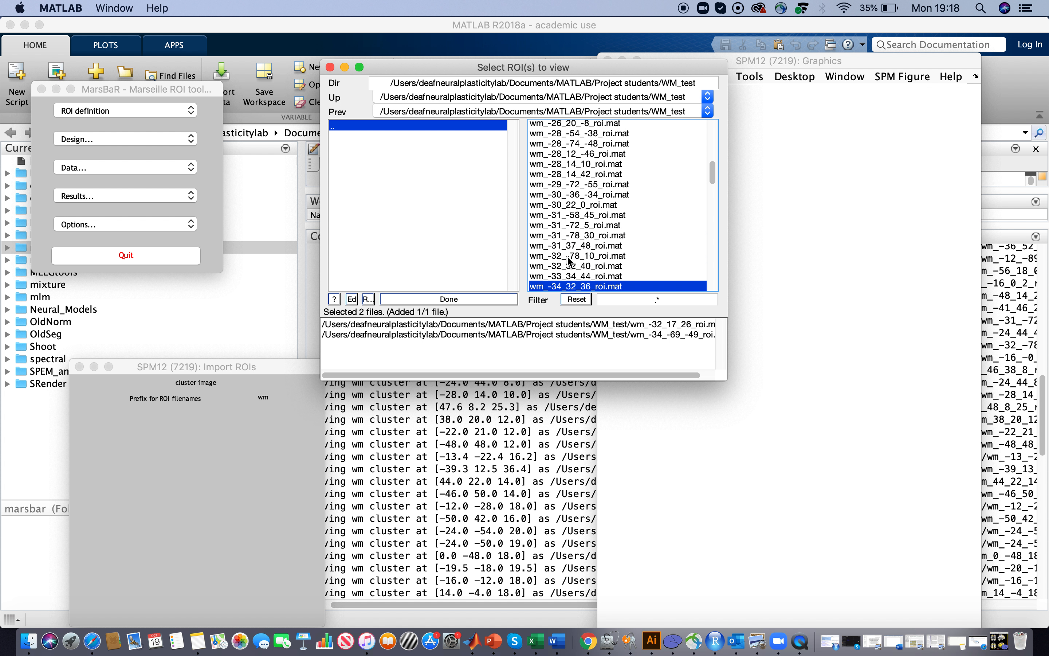
click(571, 277)
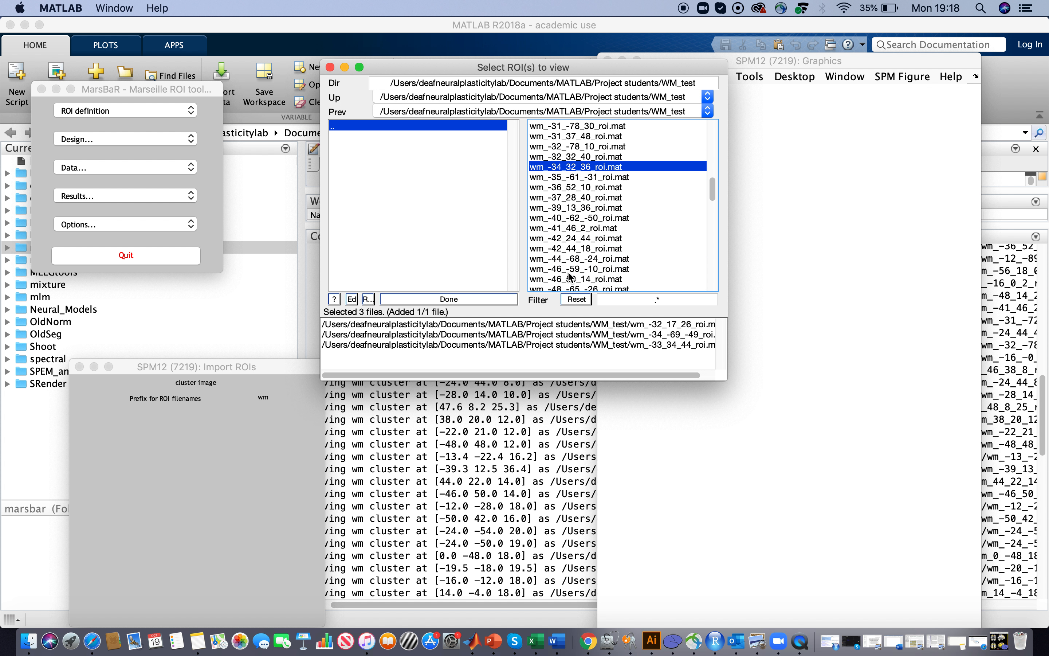
click(552, 198)
click(449, 300)
drag(789, 60, 594, 25)
Step: Jump to ROI wm_-42_44_18 and then to ROI wm_-46_50_14 in the displayed ROI set
click(754, 233)
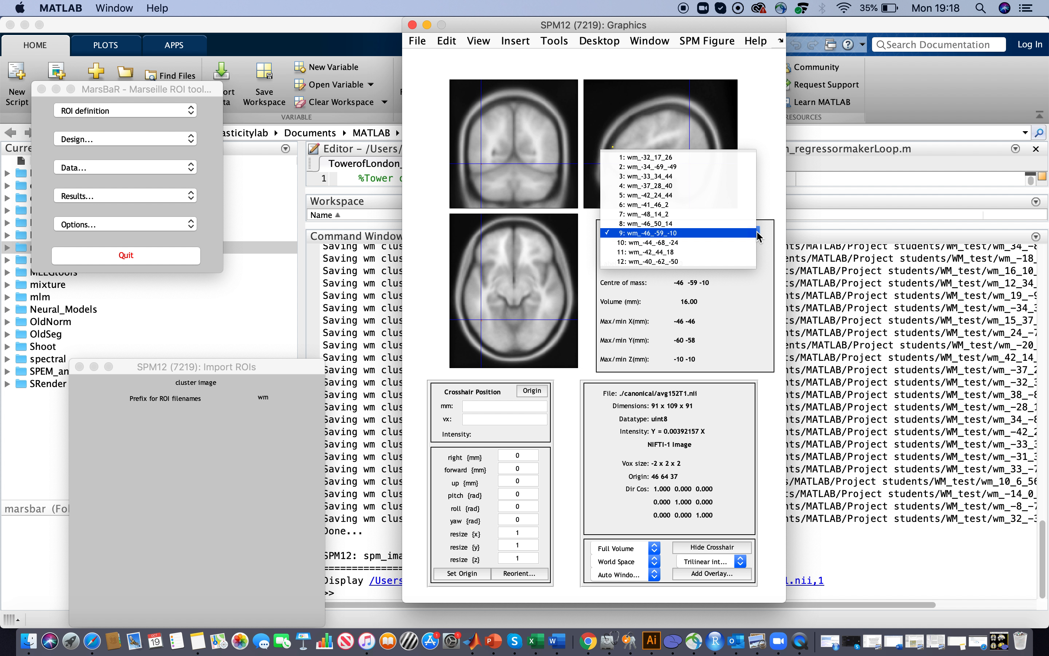
click(713, 250)
click(754, 233)
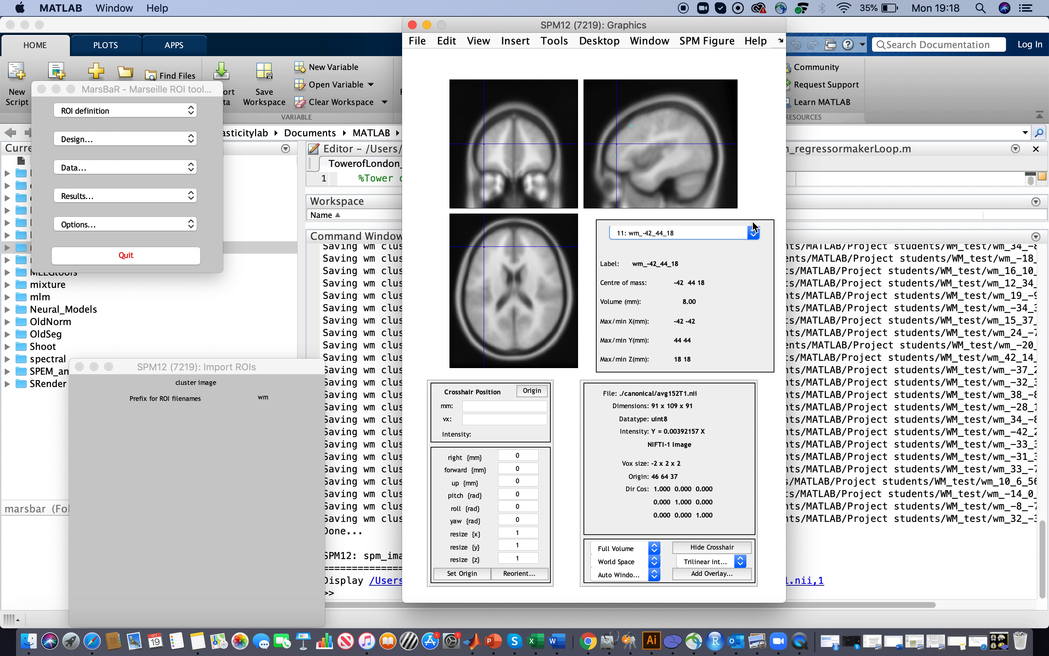
click(727, 205)
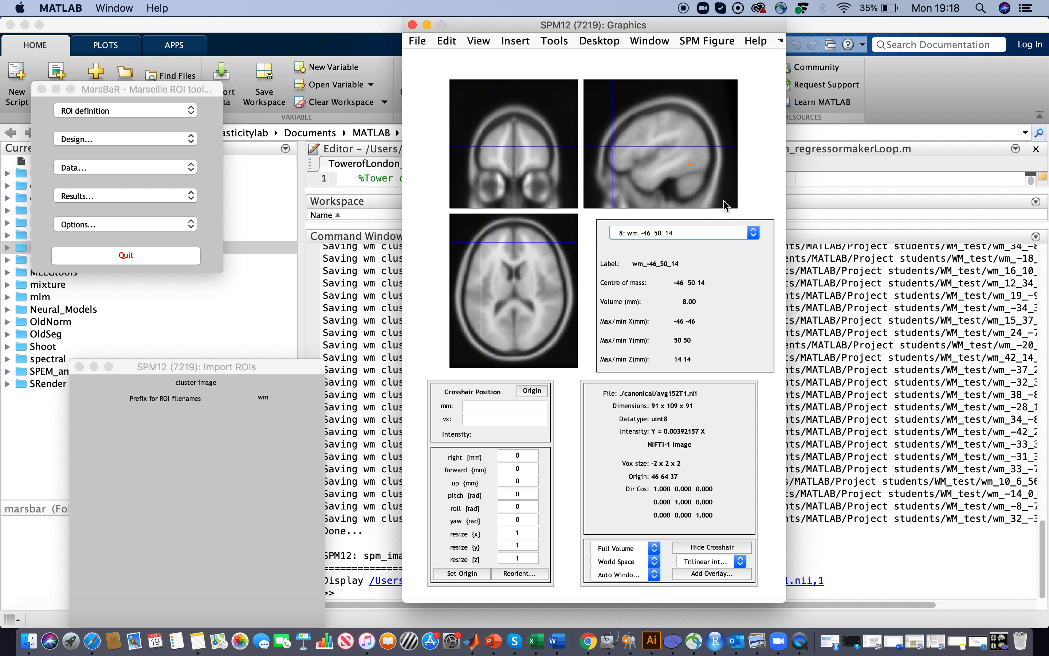
Step: Reposition the crosshair in the sagittal and coronal brain views to inspect the slices around the displayed ROIs
click(184, 113)
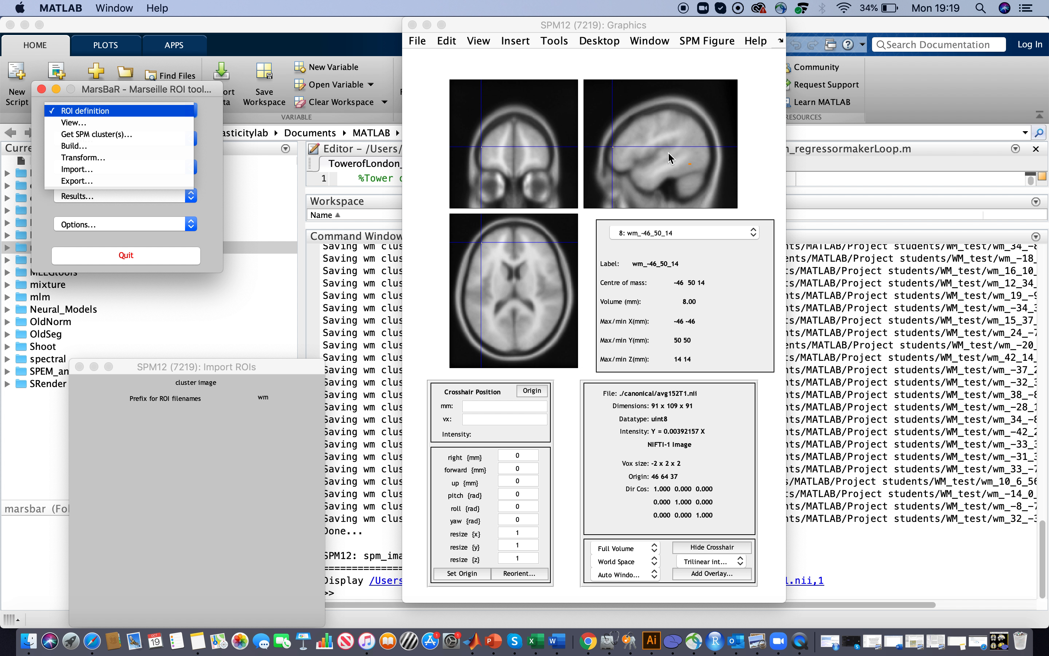
click(693, 183)
click(692, 184)
click(510, 136)
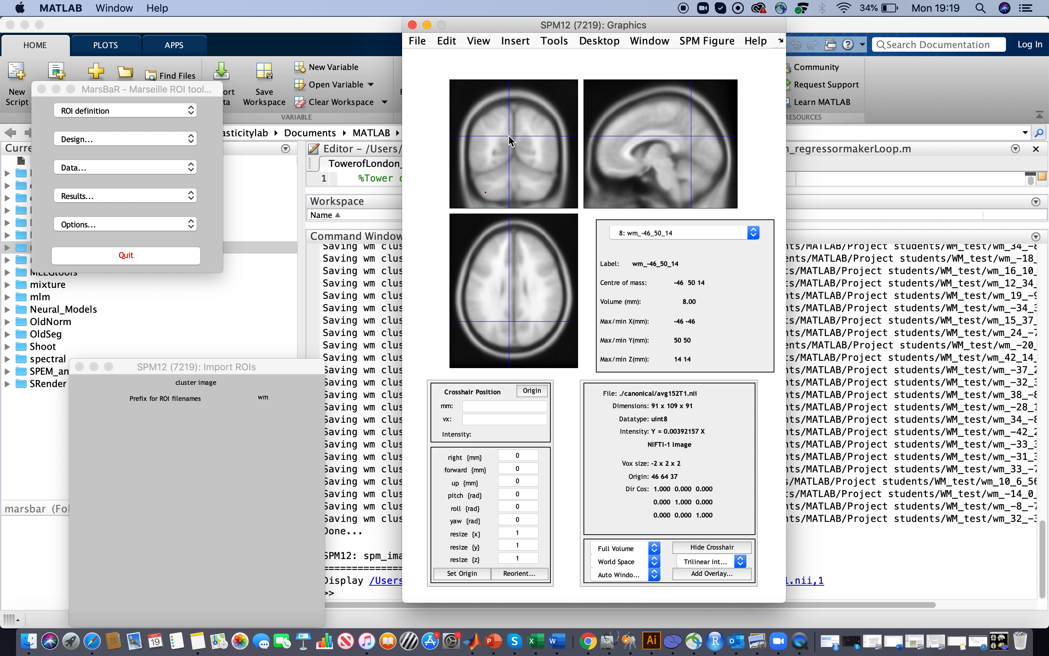
click(528, 145)
click(494, 143)
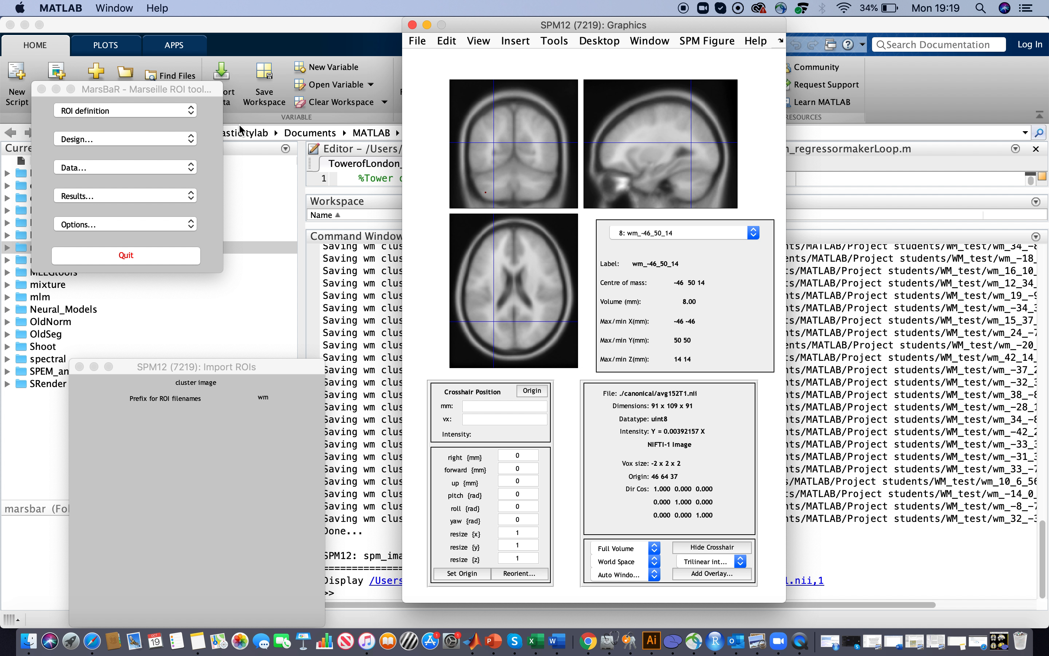
Step: Start a new MarsBaR ROI view and switch the file selection to the Project students/WM_test folder
click(188, 112)
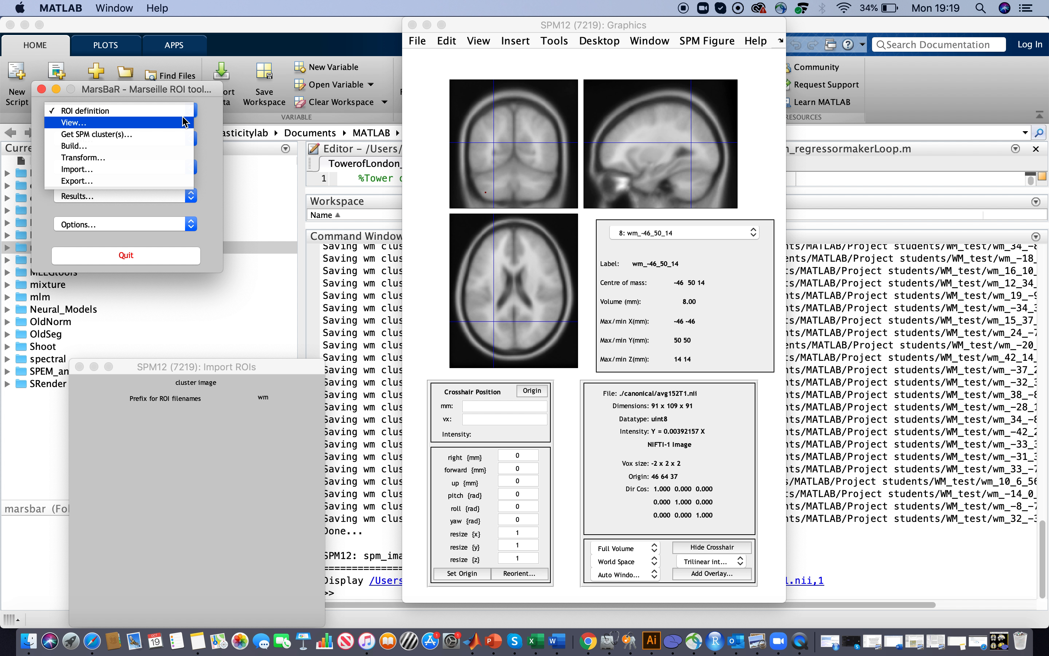
click(215, 115)
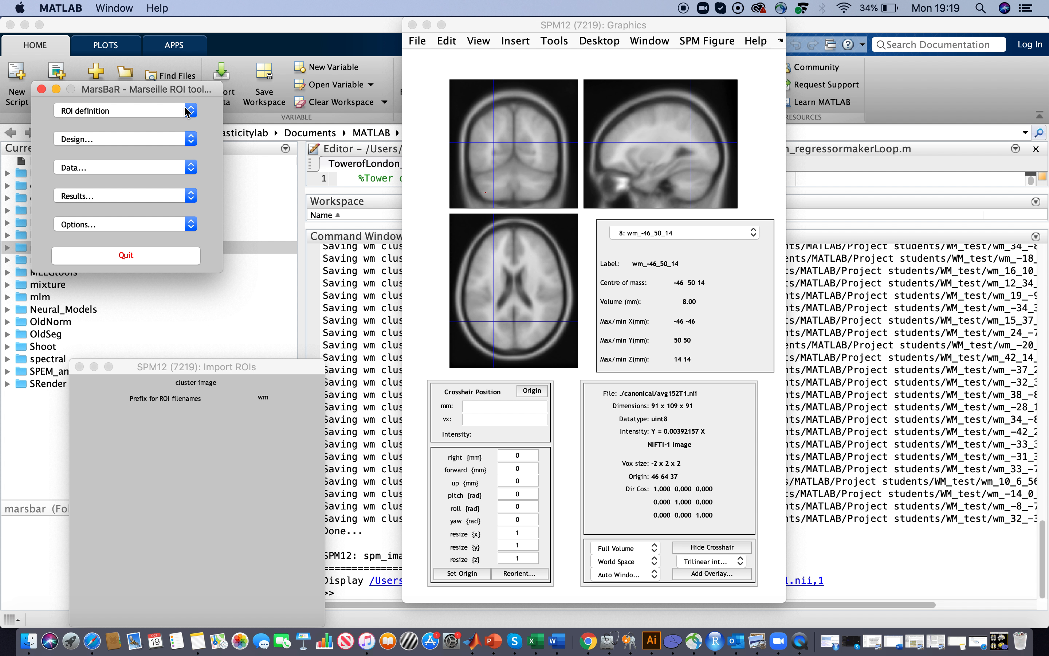
click(187, 111)
click(184, 122)
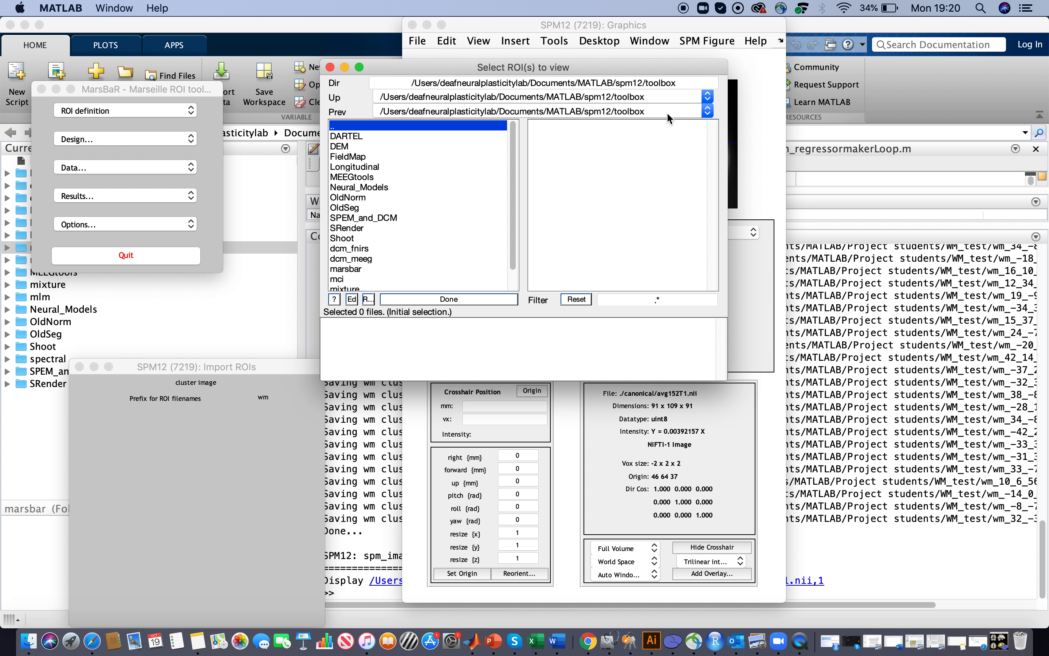
click(714, 113)
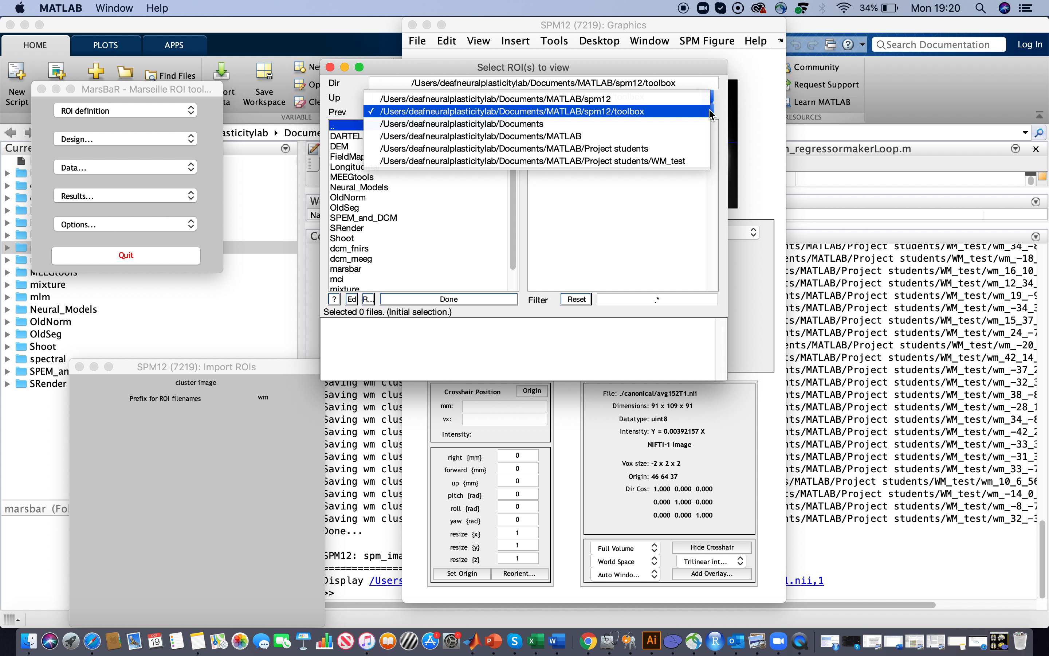
click(676, 159)
Step: Select the sixteen consecutive ROI files from wm_-30_-36_-34 to wm_-39_13_36 and display them on the brain
scroll(599, 215, down, 10)
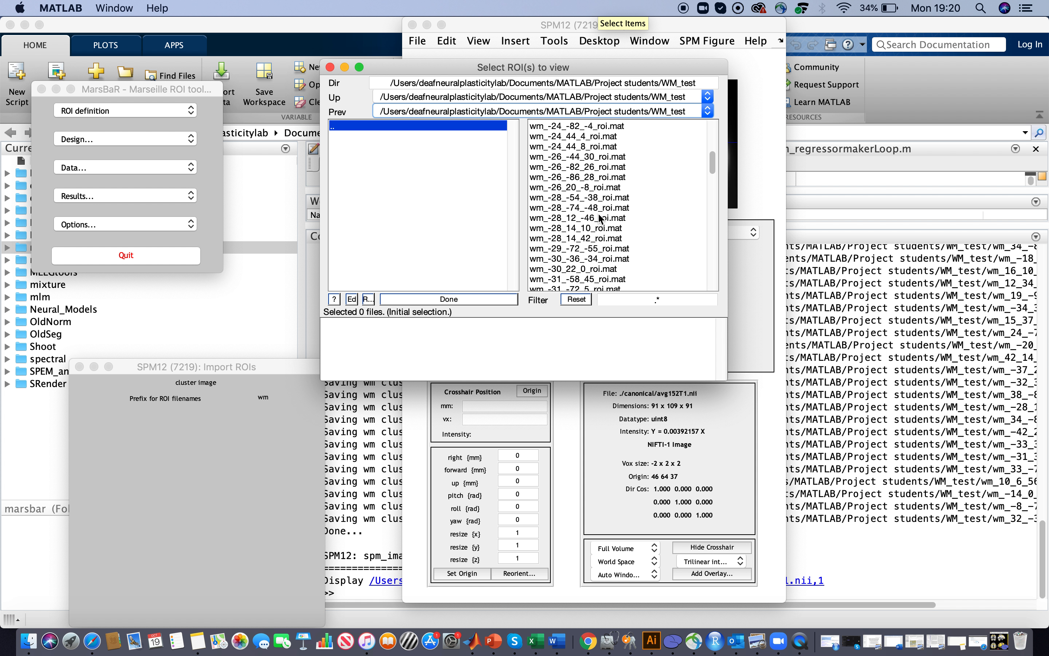
scroll(597, 213, up, 2)
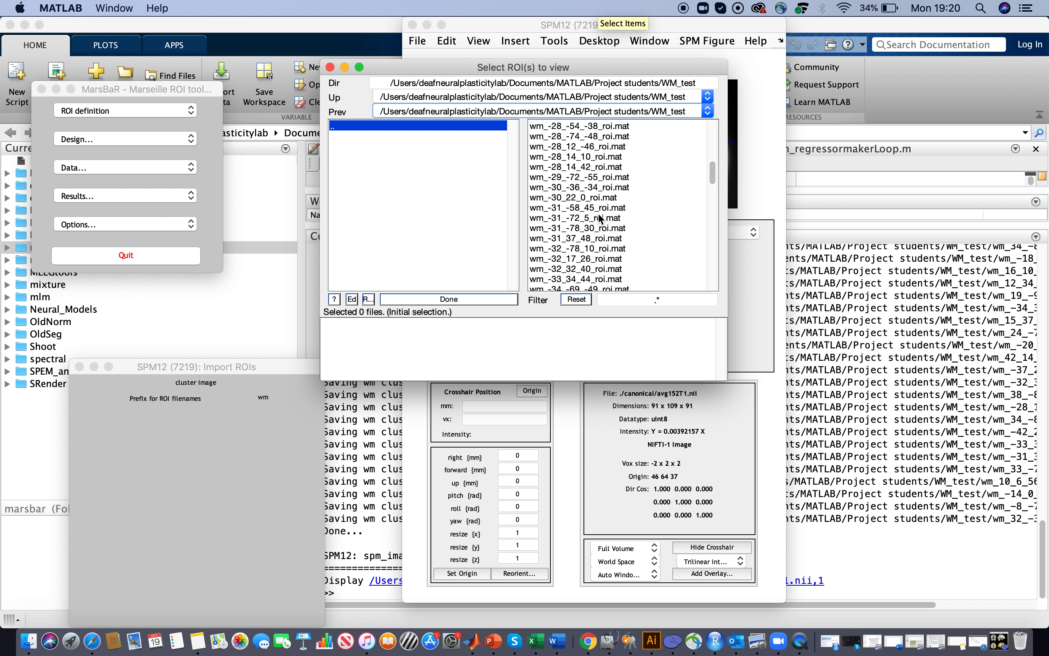
click(585, 194)
click(580, 285)
click(580, 285)
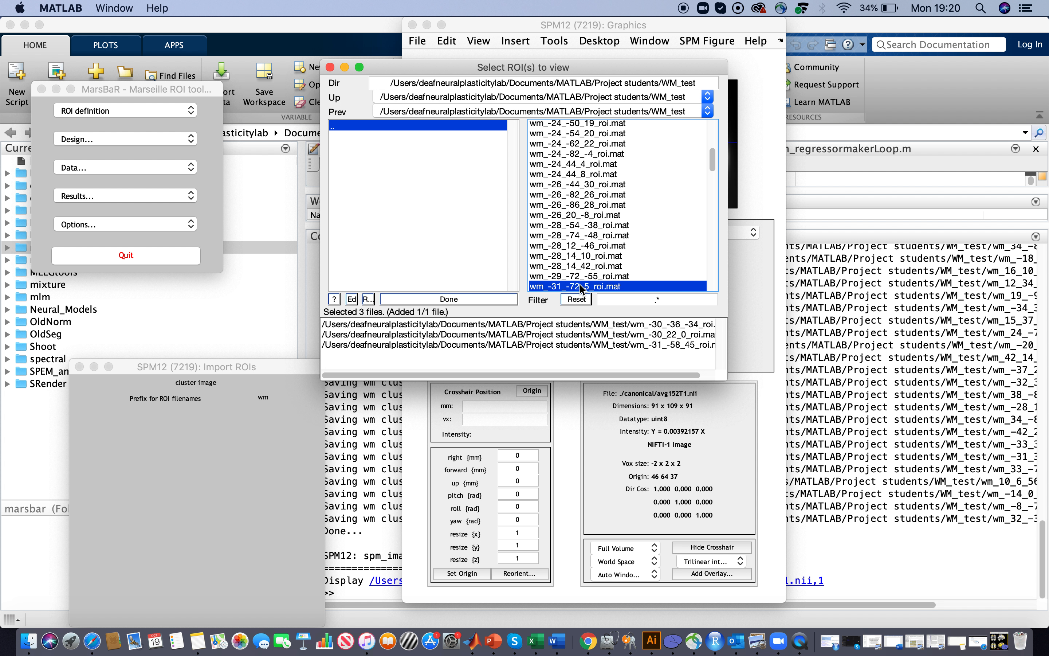
click(580, 285)
click(580, 285)
click(581, 285)
click(580, 285)
click(580, 285)
click(580, 285)
click(580, 285)
click(580, 285)
click(580, 285)
click(580, 285)
click(581, 285)
click(580, 285)
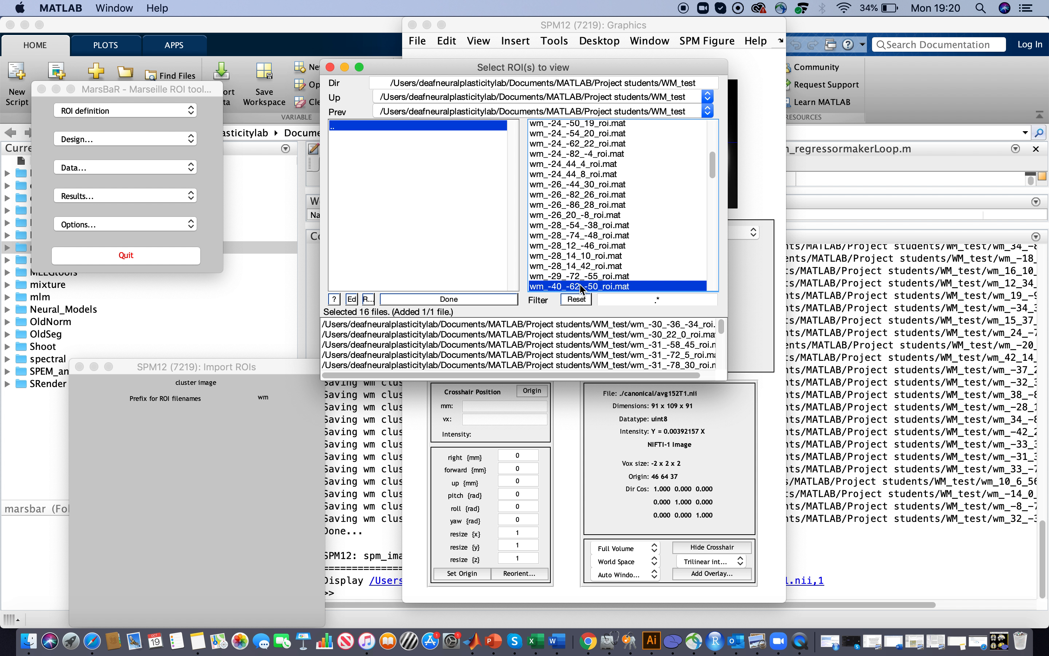
click(470, 301)
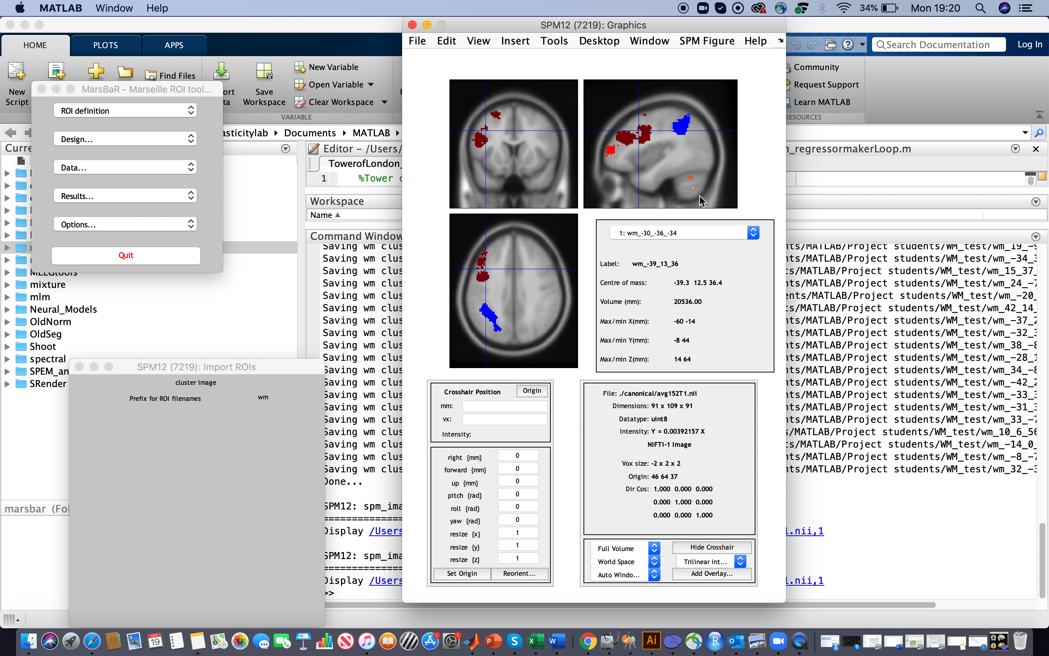
Step: Centre the crosshair on the blue parietal cluster, then jump to ROI wm_-30_22_0
click(680, 127)
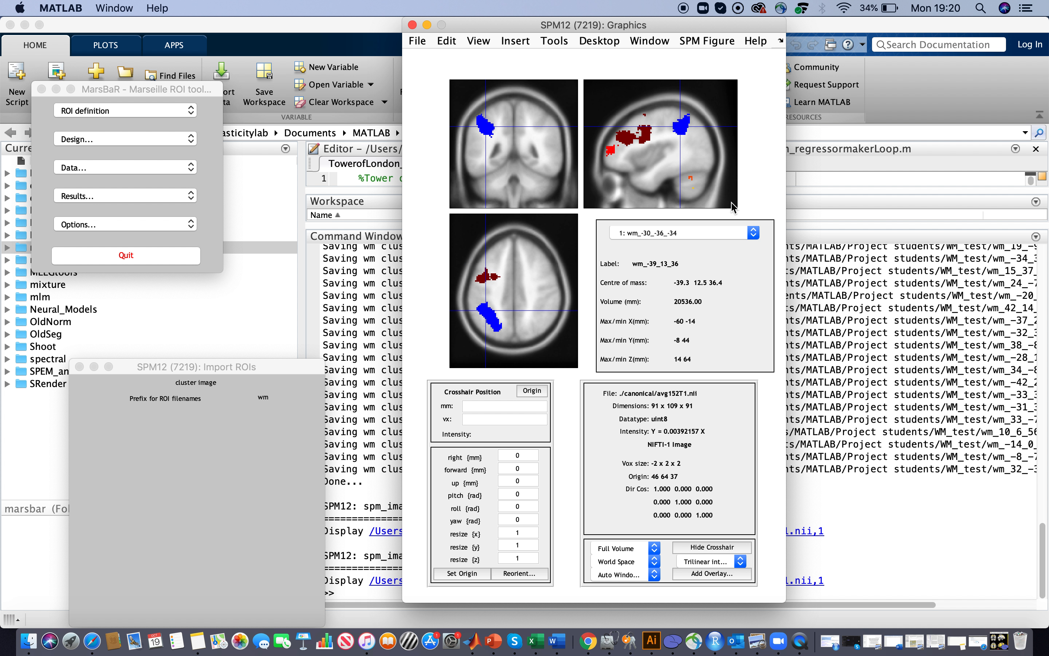
click(753, 234)
click(753, 243)
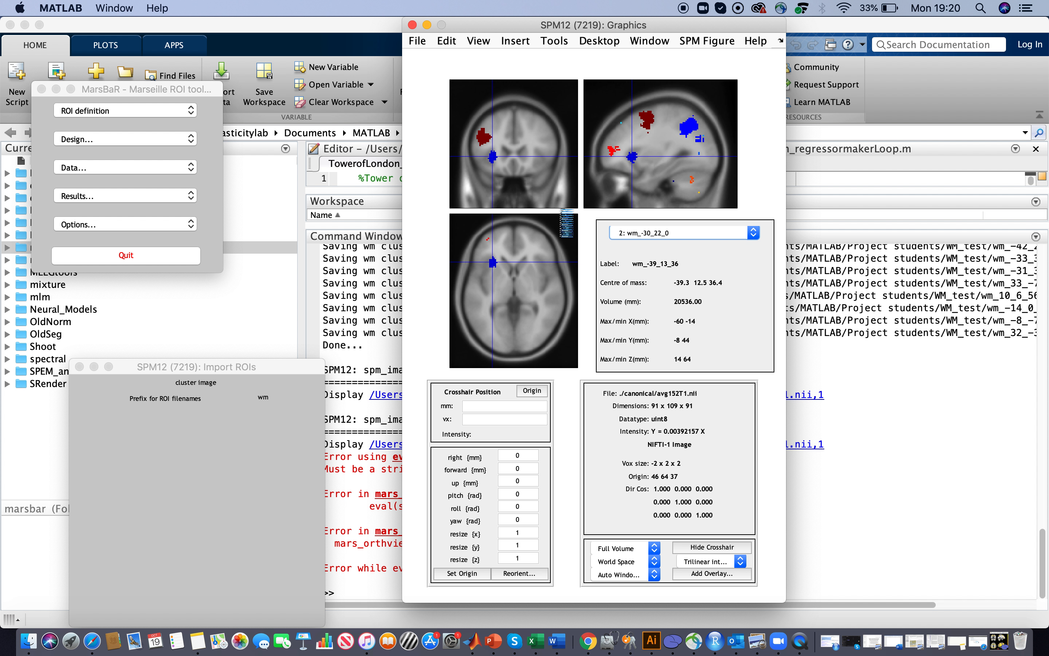
Step: Check the Command Window output and rearrange the MATLAB main window and the Graphics window on the desktop
click(914, 463)
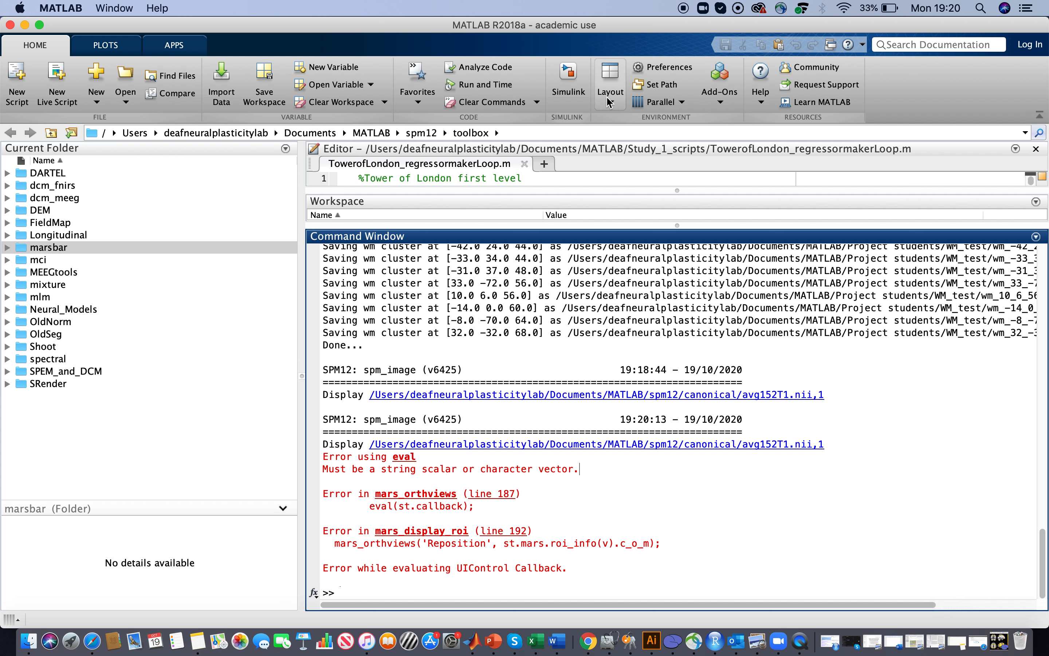
drag(615, 24, 565, 51)
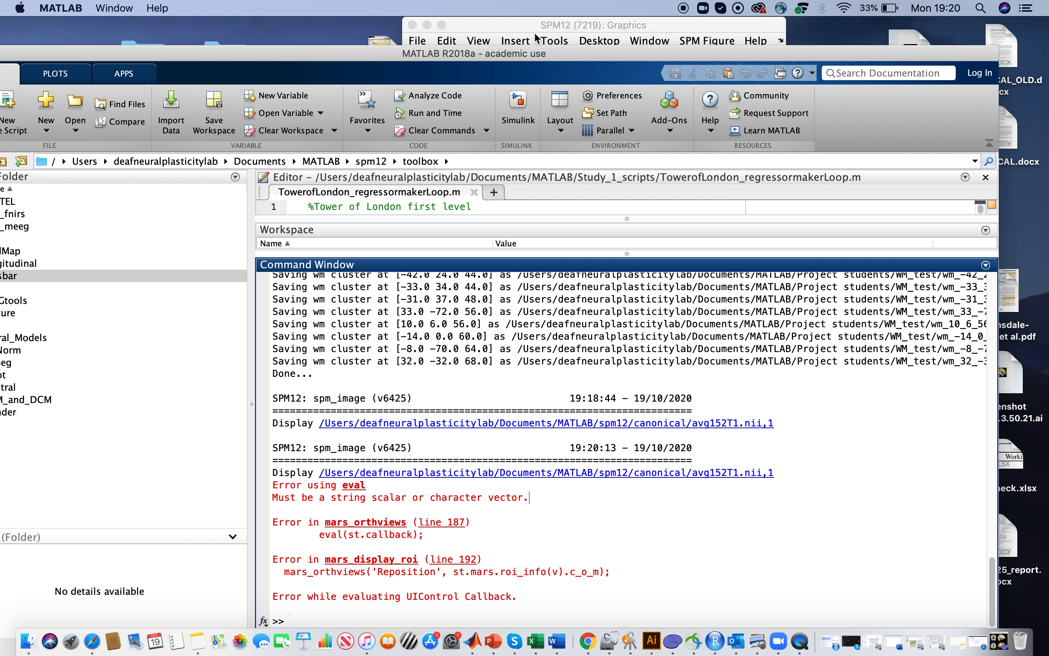
click(528, 27)
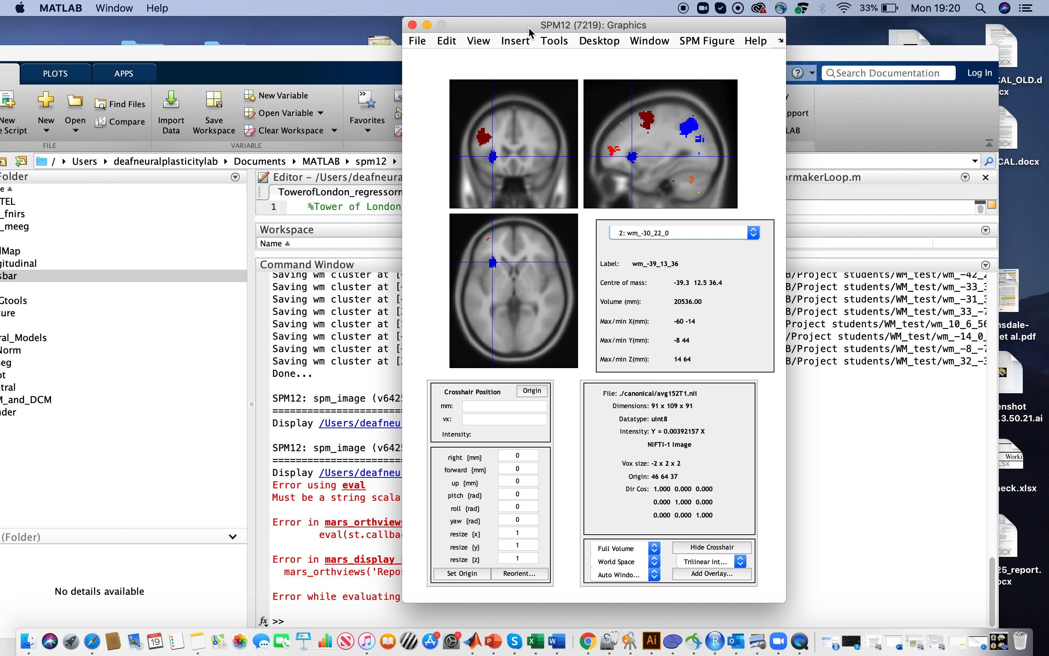
drag(681, 24, 542, 41)
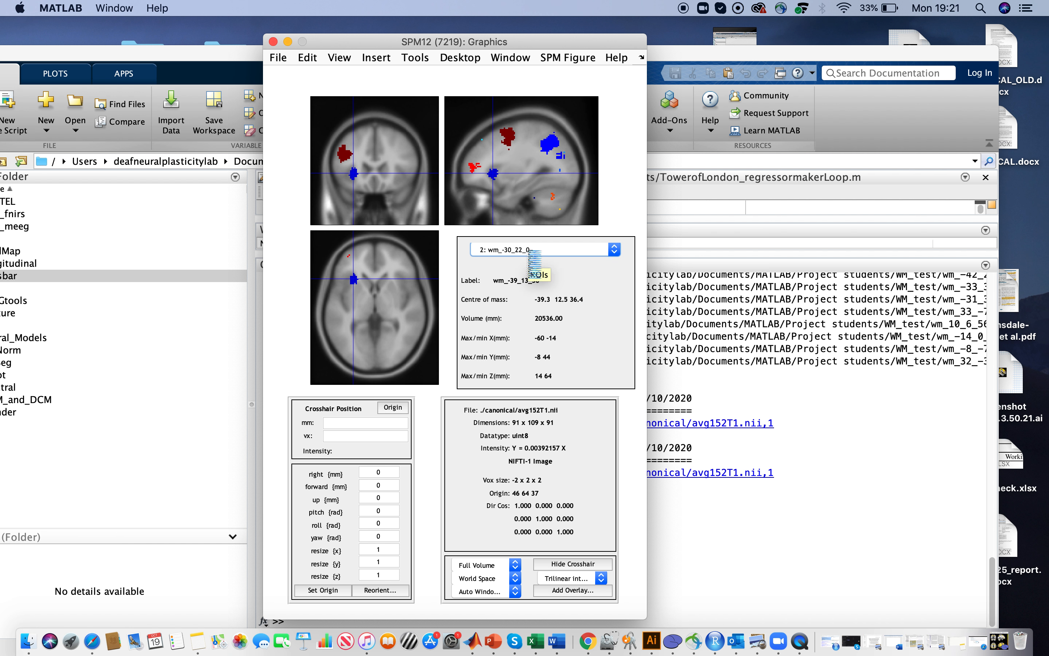
Step: Examine the blue wm_-30_22_0 cluster and the dark red frontal cluster by moving the crosshair across the axial, coronal and sagittal views
click(354, 283)
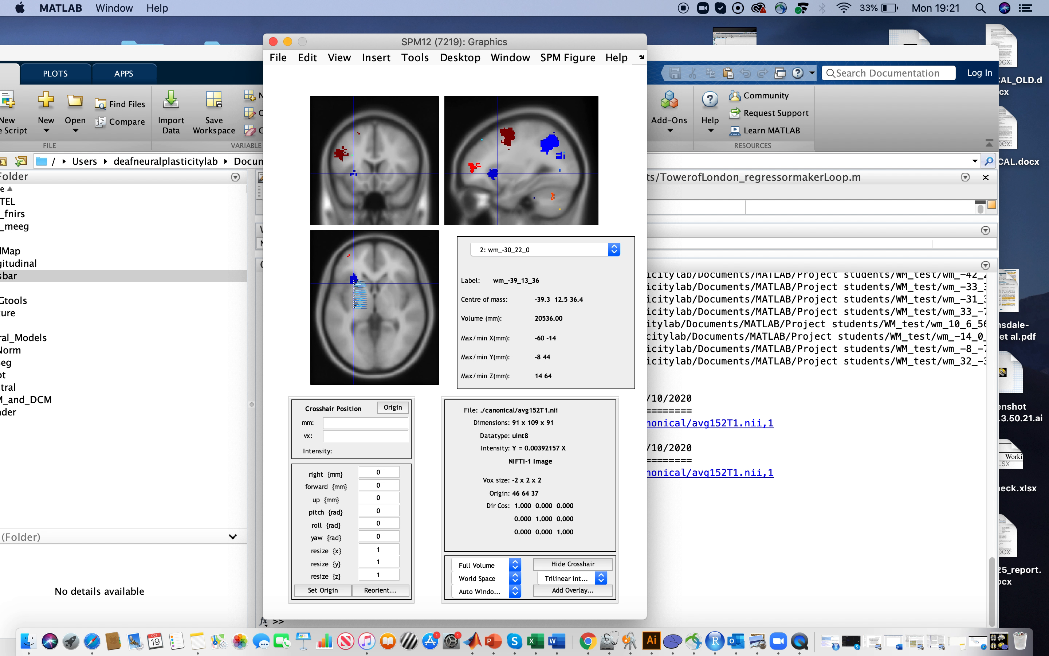
click(353, 280)
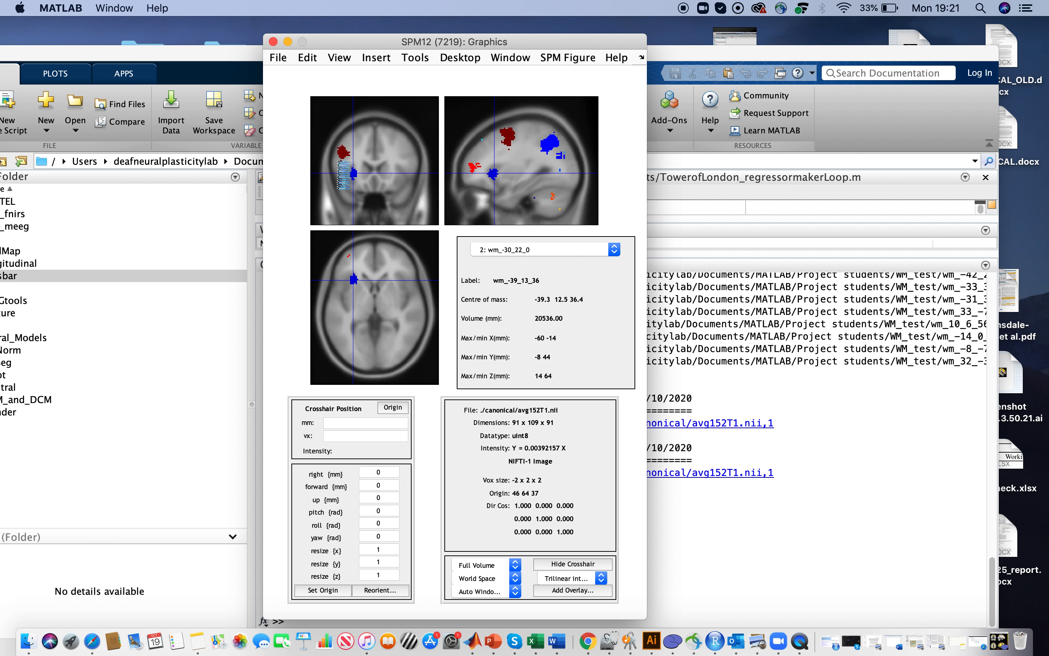
click(344, 155)
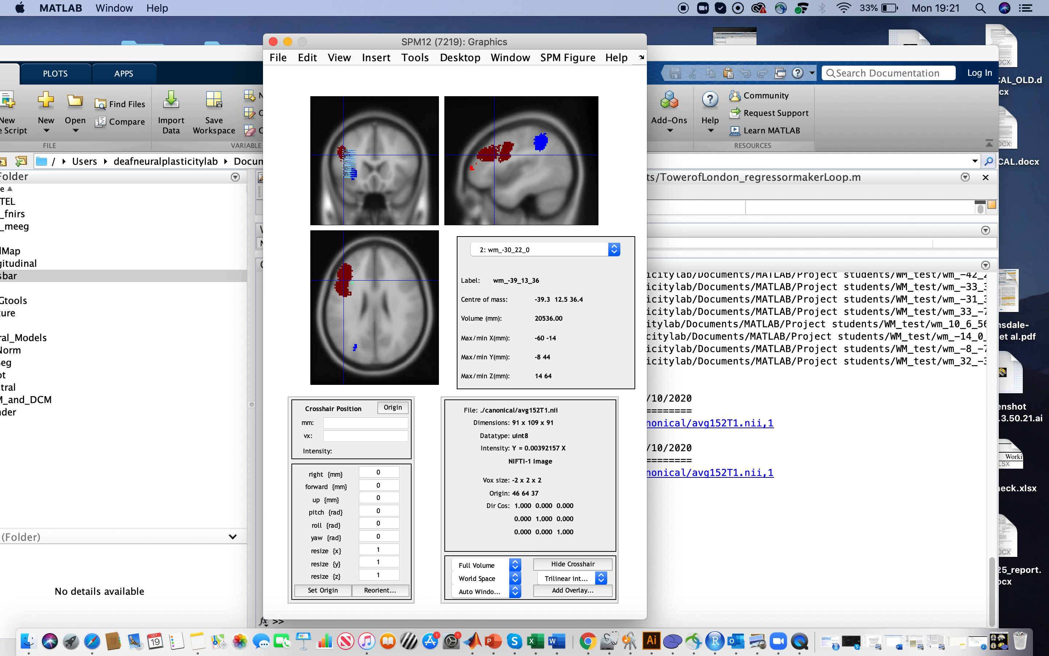
click(342, 151)
click(345, 160)
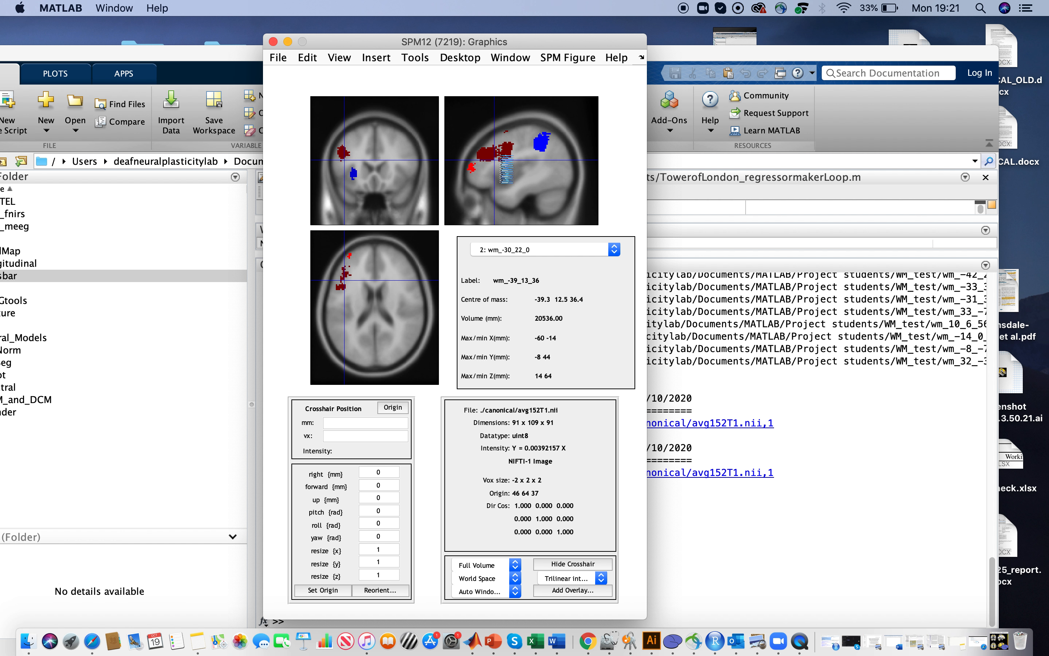
click(488, 155)
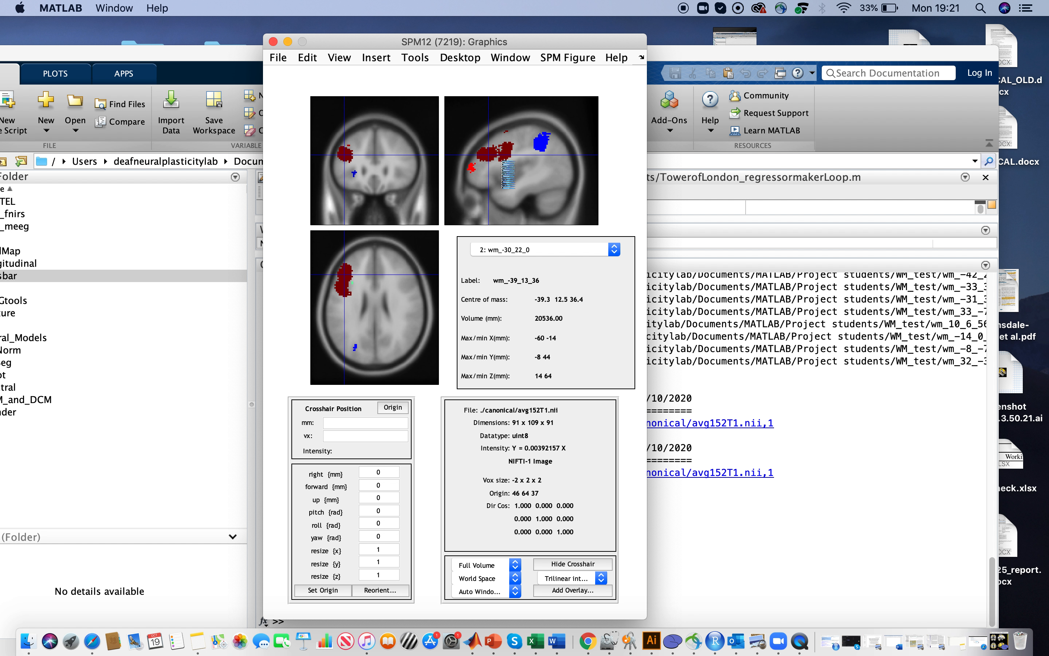
click(509, 152)
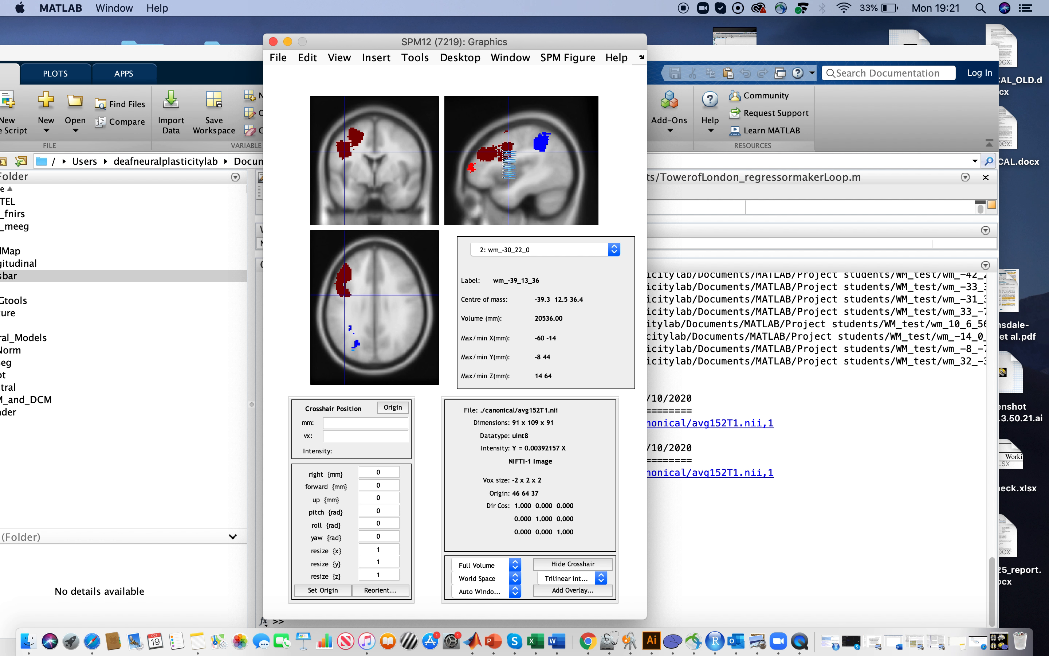
click(492, 155)
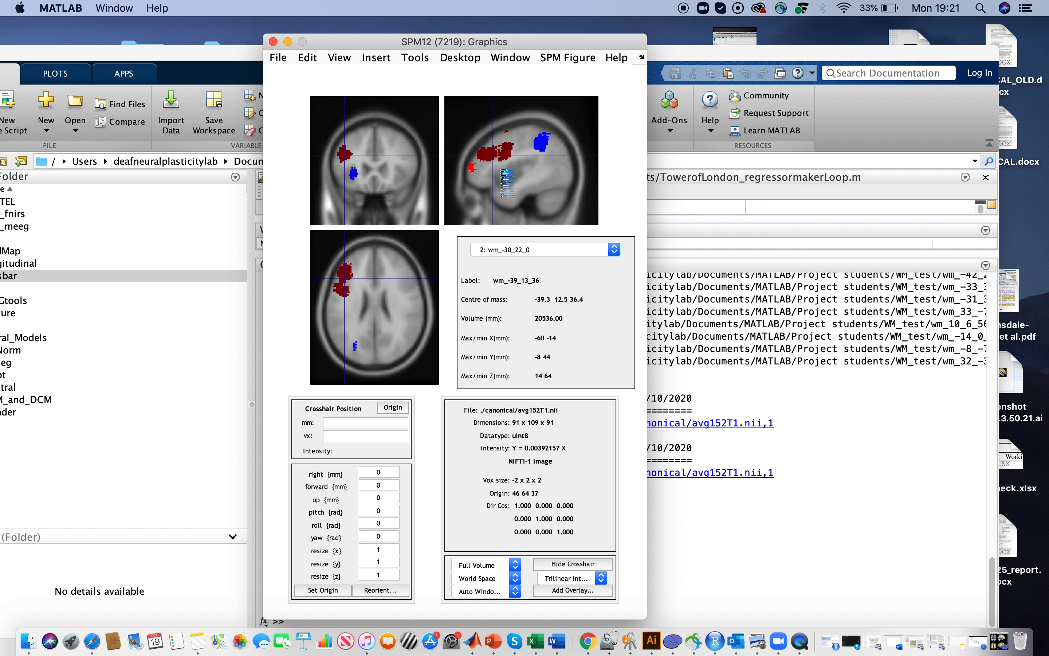
click(496, 154)
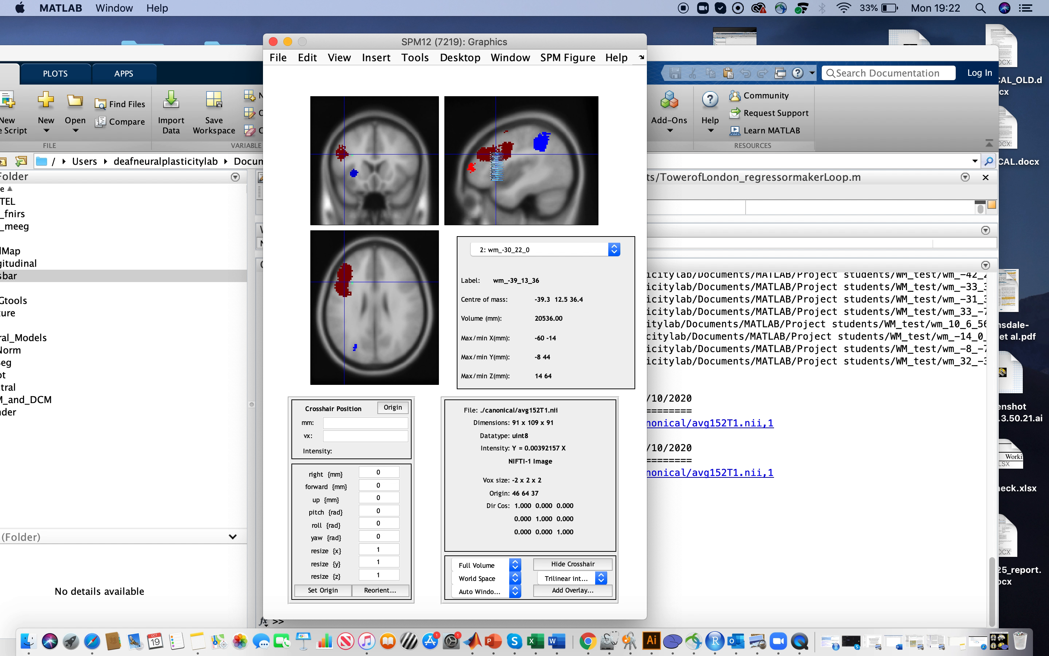
Step: Jump to ROI wm_-32_-78_10 and then to ROI wm_-32_32_40 in the displayed ROI set
click(614, 250)
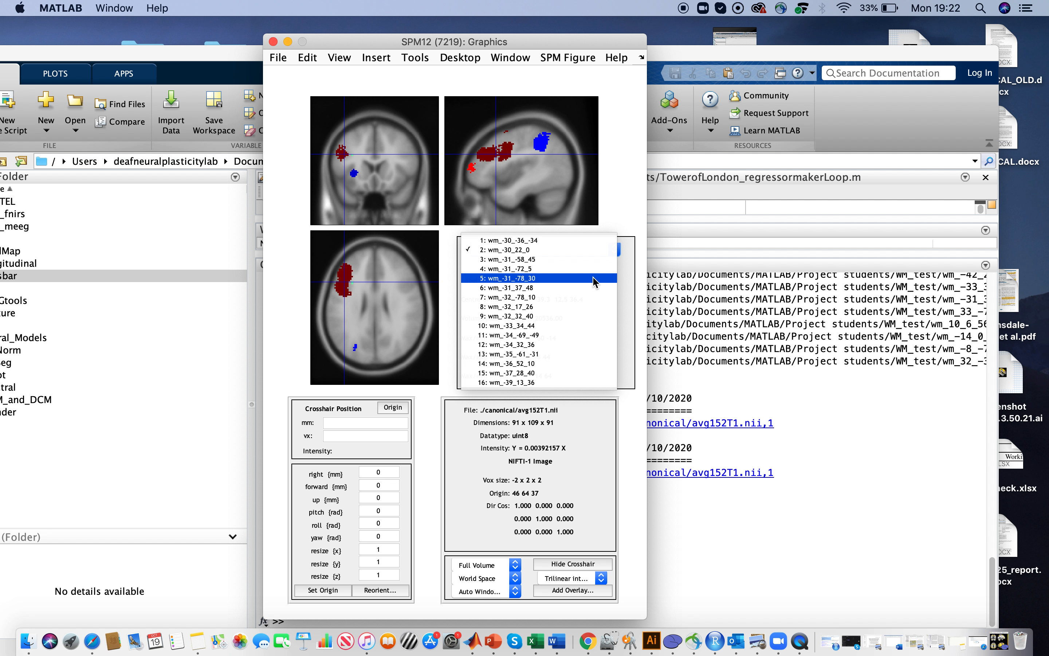
click(588, 298)
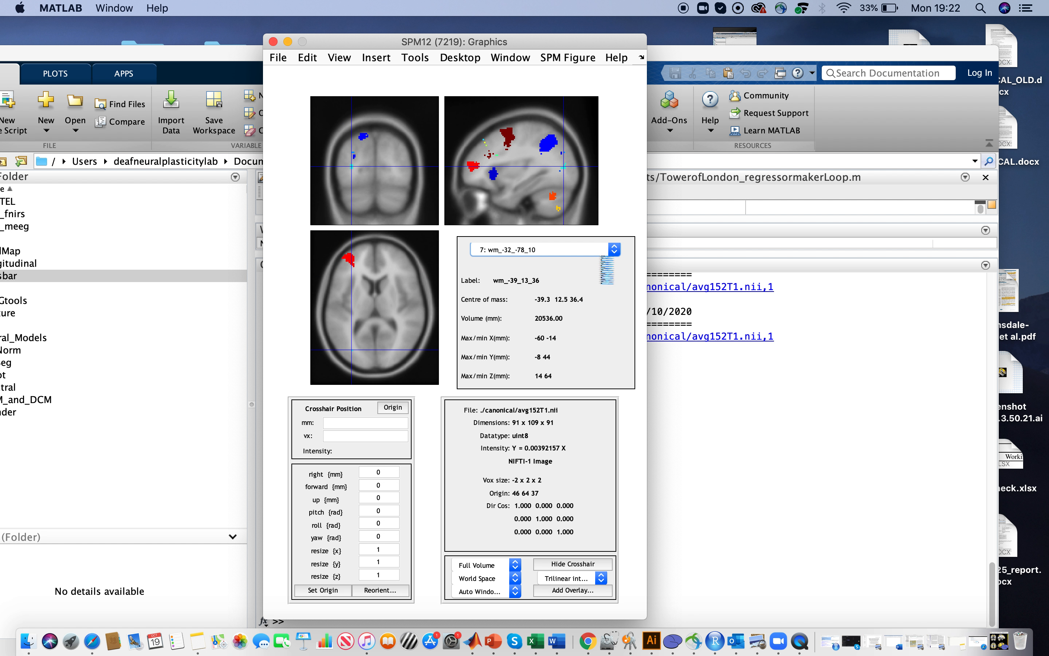
click(615, 251)
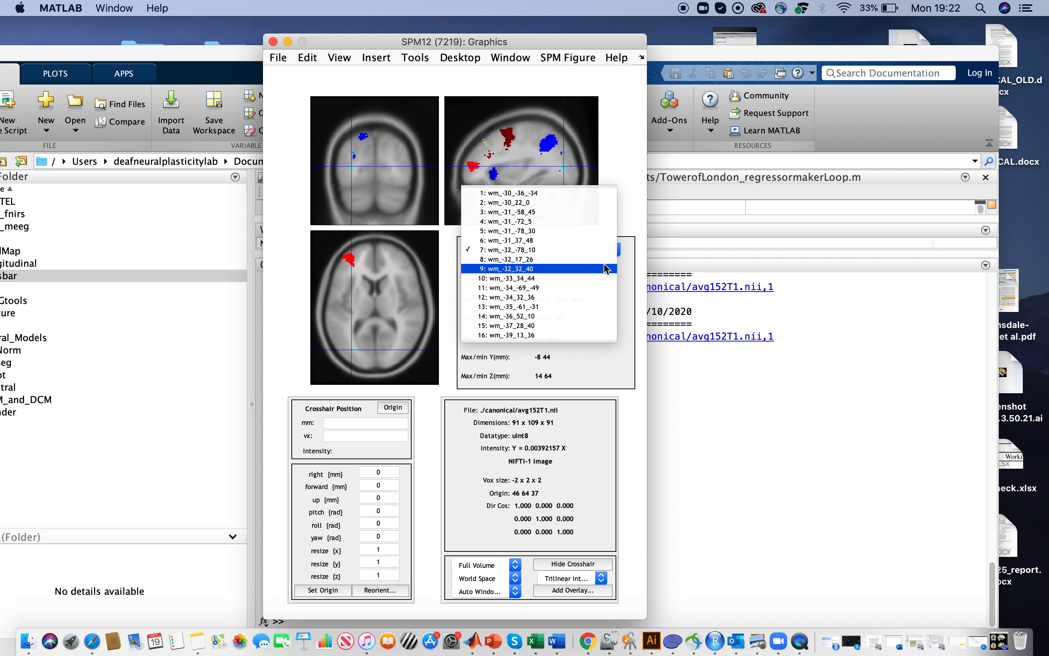
click(606, 269)
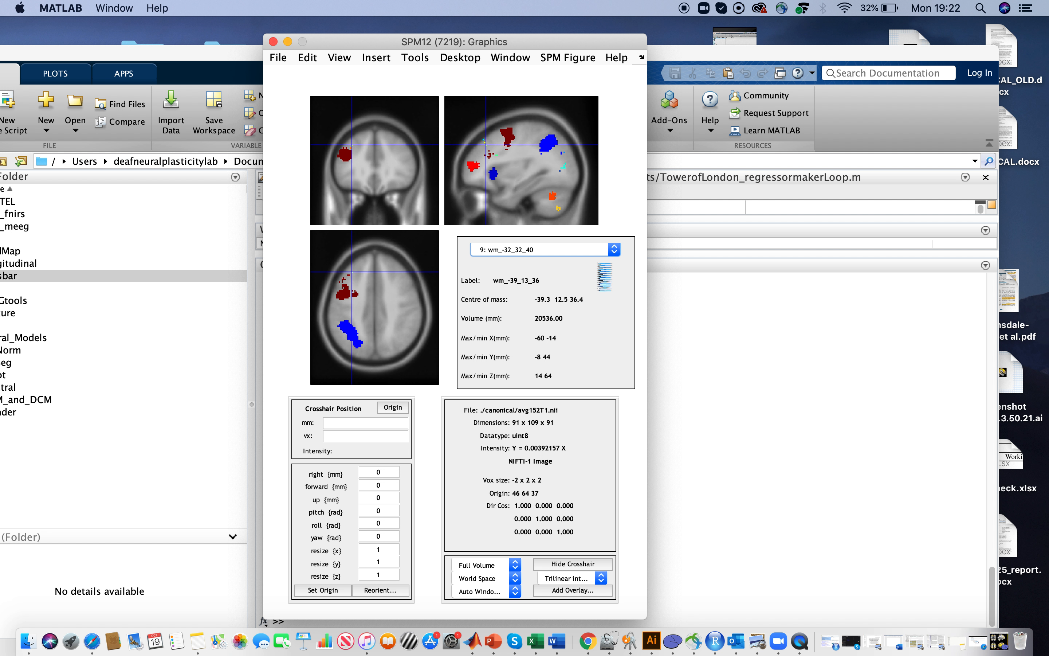
Step: Jump to ROI wm_-34_-69_-49 in the displayed ROI set
click(614, 251)
click(607, 272)
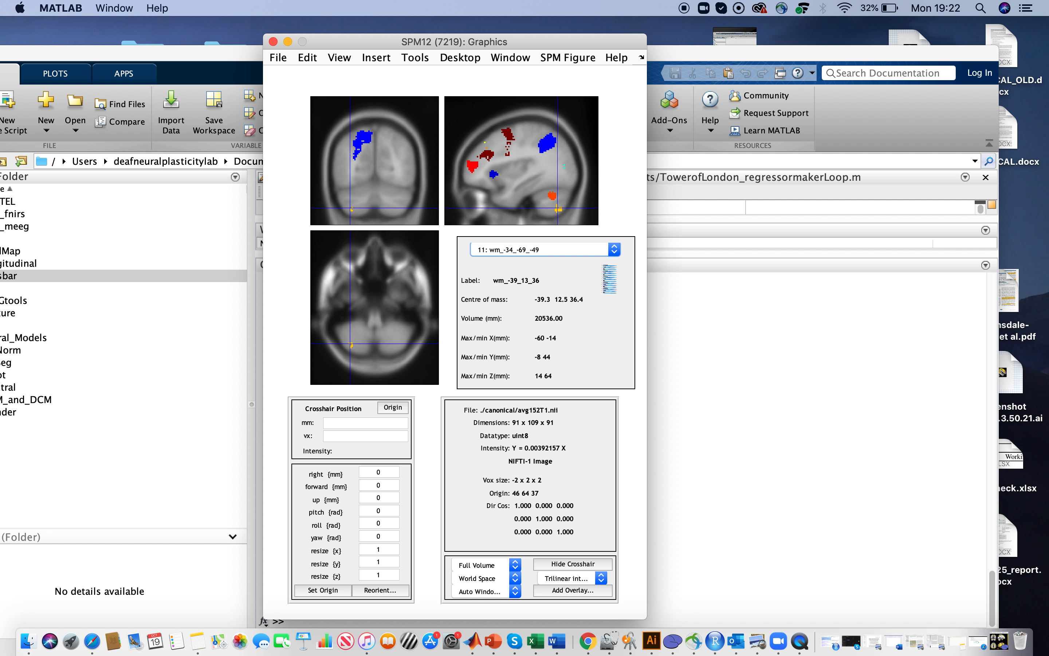
click(614, 249)
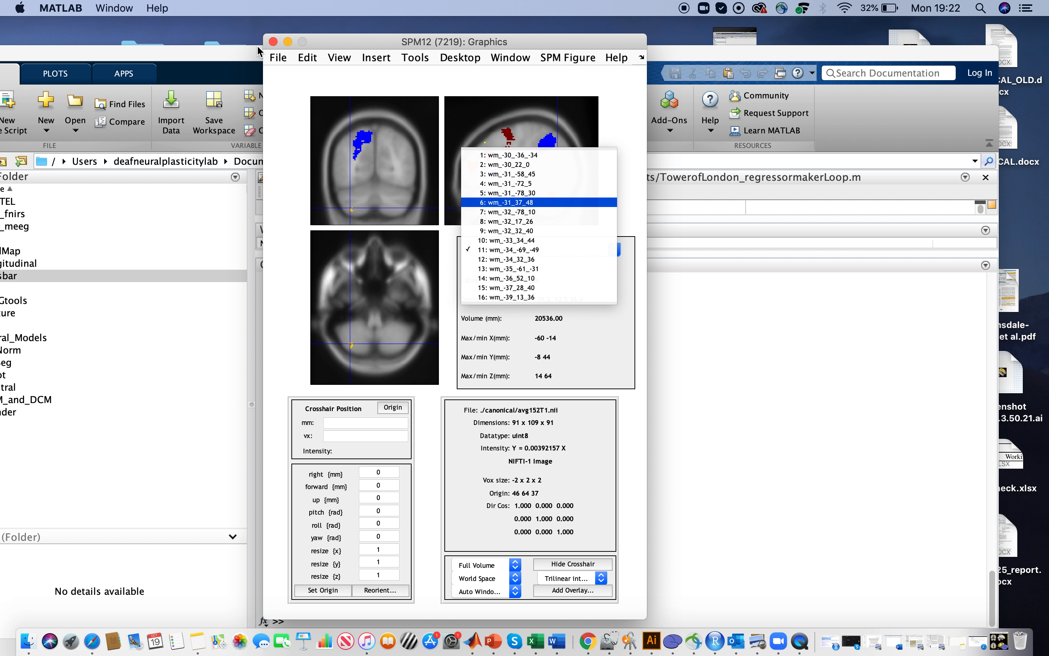
Step: Bring MarsBaR forward, start a new ROI view and browse to the Project students/WM_test folder
drag(244, 53, 393, 50)
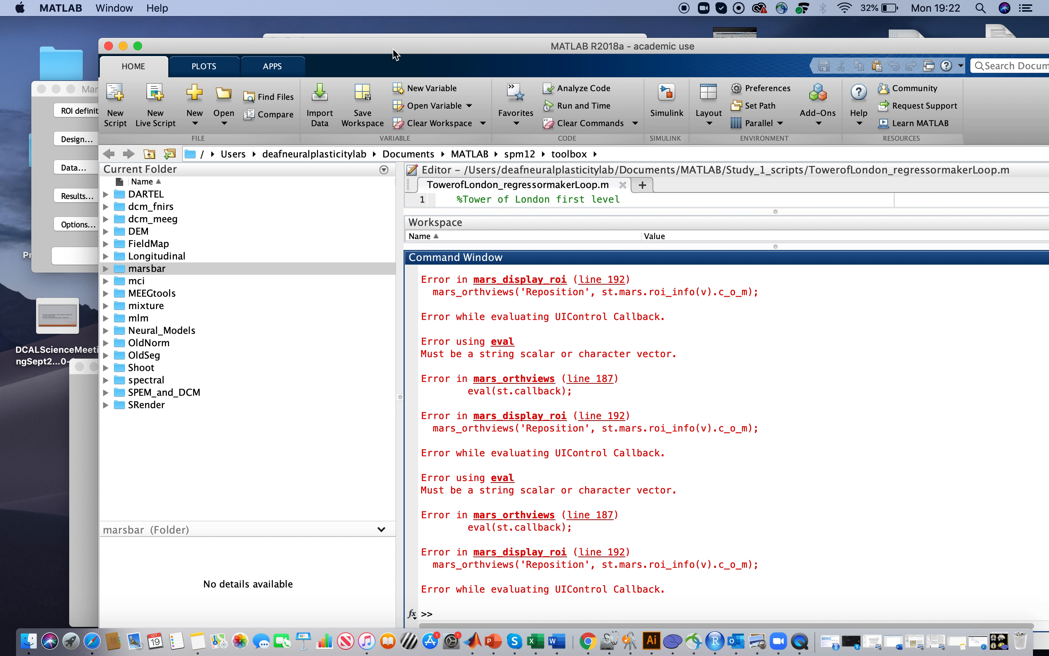
click(47, 125)
click(193, 111)
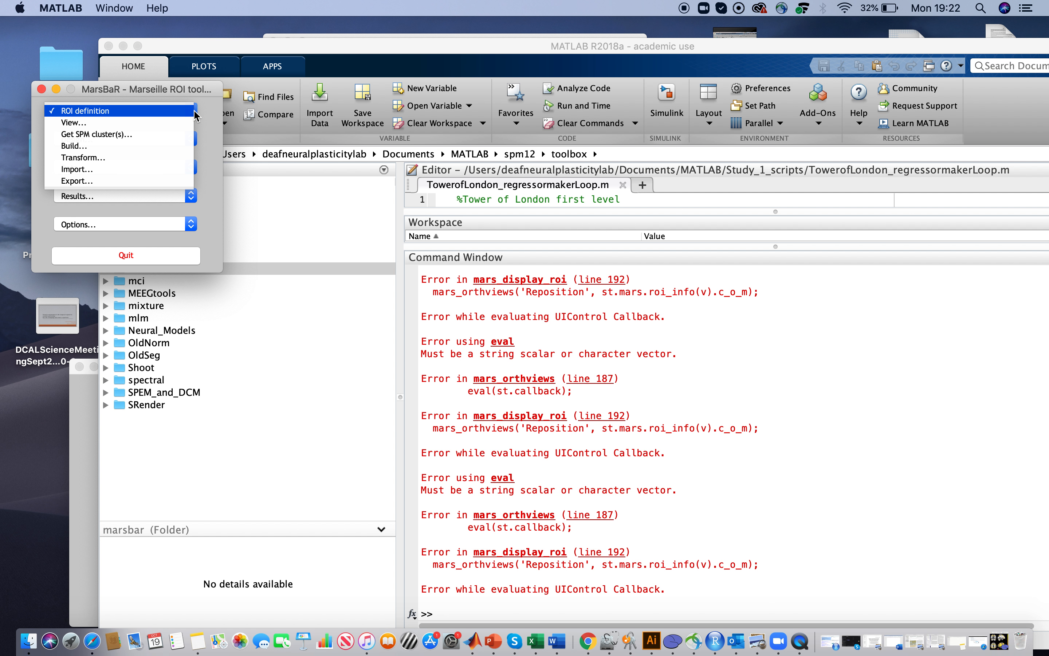
click(160, 125)
click(646, 116)
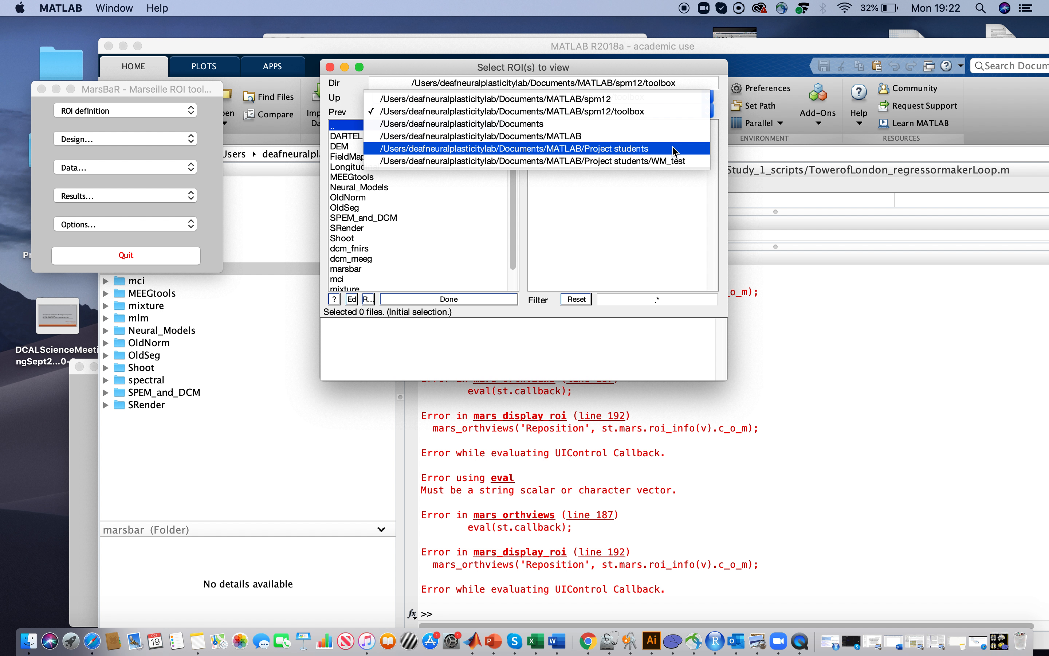
click(648, 156)
Step: Select the wm_-35_-61_-31, wm_-36_52_10, wm_-37_28_40, wm_-34_32_36 and wm_-32_32_40 ROI files and display them on the template brain
scroll(593, 223, down, 10)
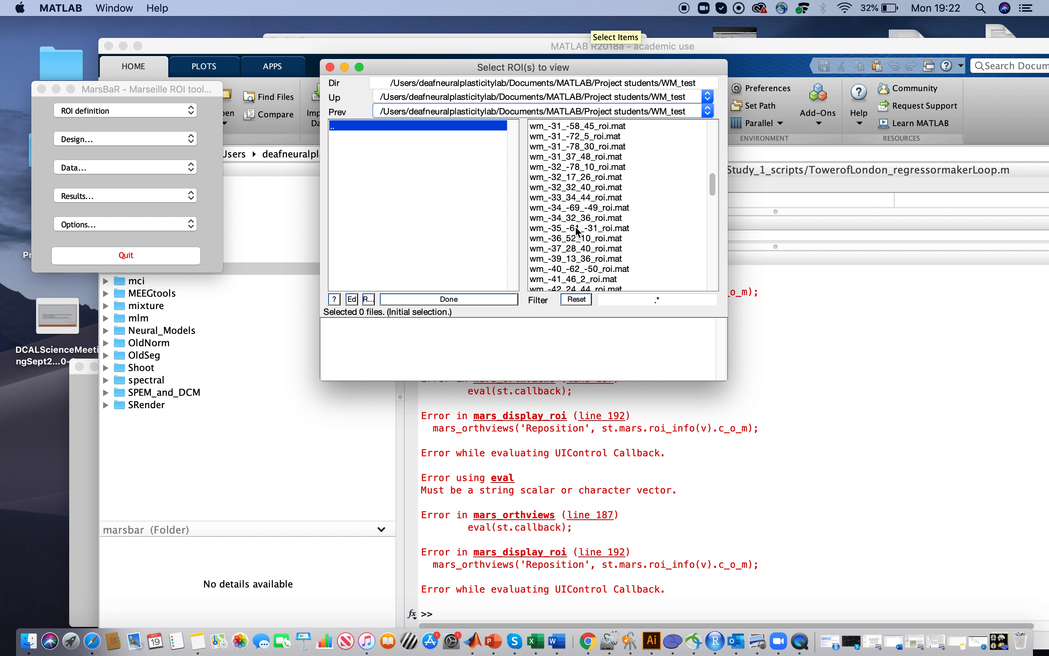
click(575, 226)
click(563, 286)
click(563, 287)
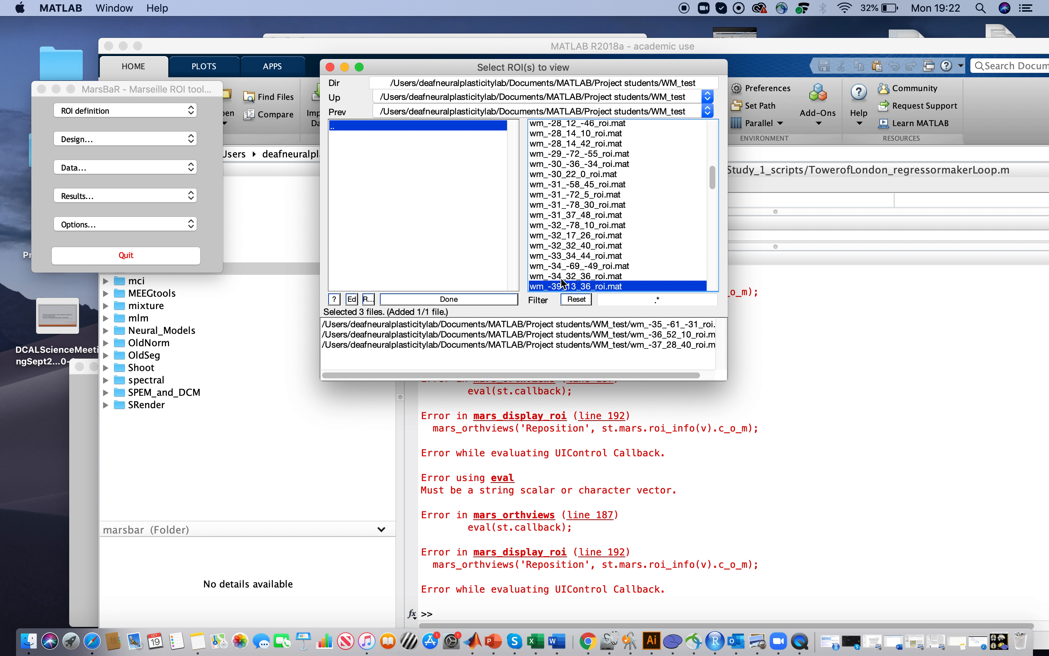
click(564, 278)
click(565, 266)
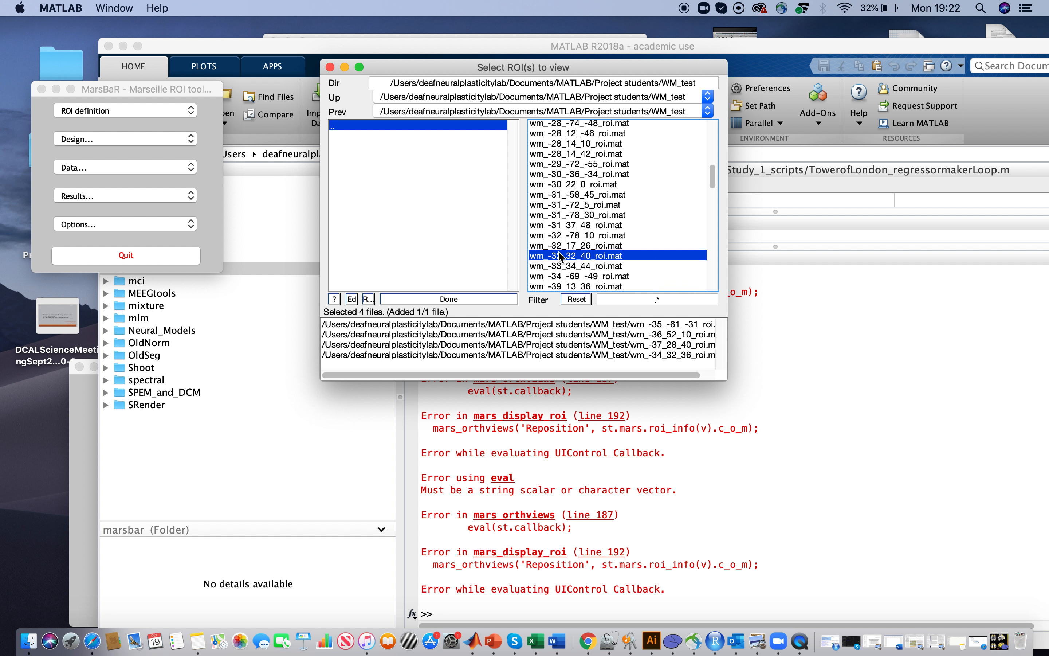
click(488, 295)
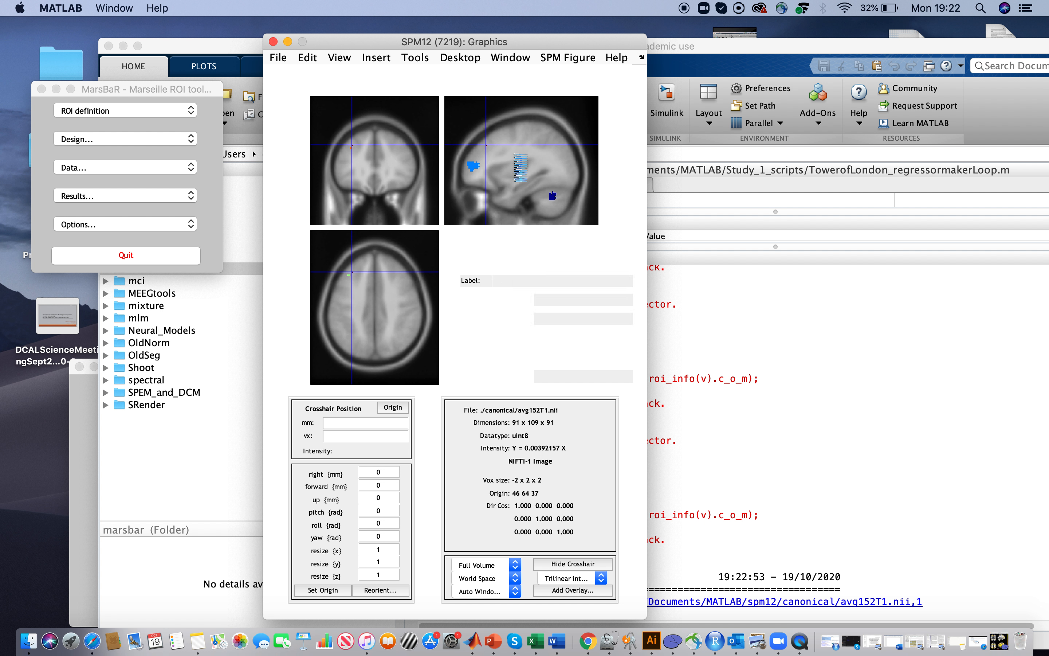
Step: Centre the crosshair on the light blue frontal cluster in the sagittal view to examine it
click(475, 167)
click(473, 166)
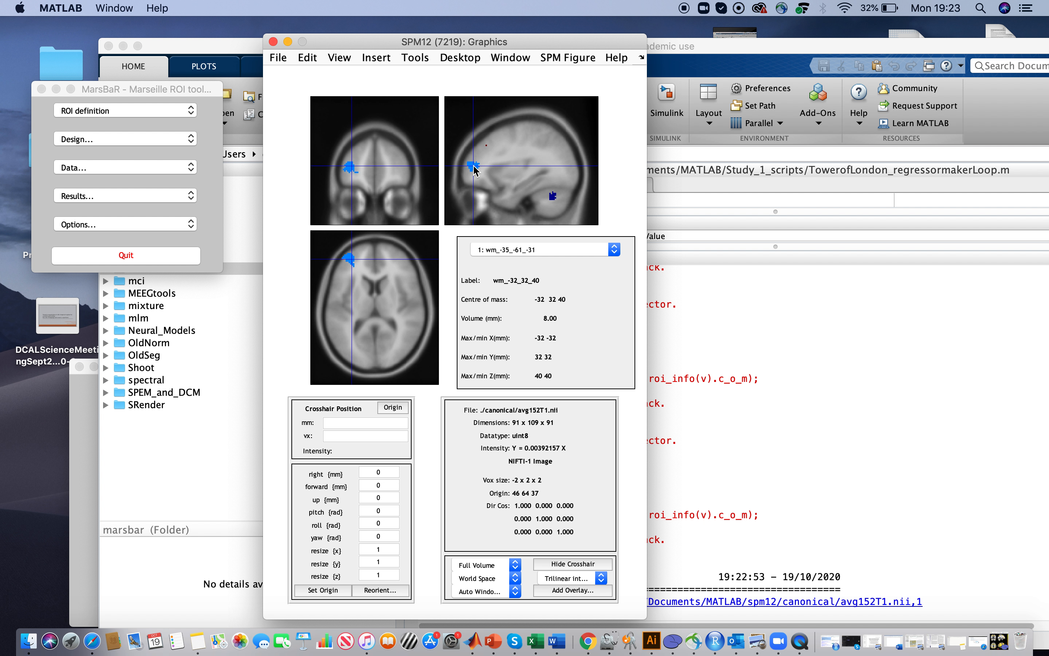
click(475, 167)
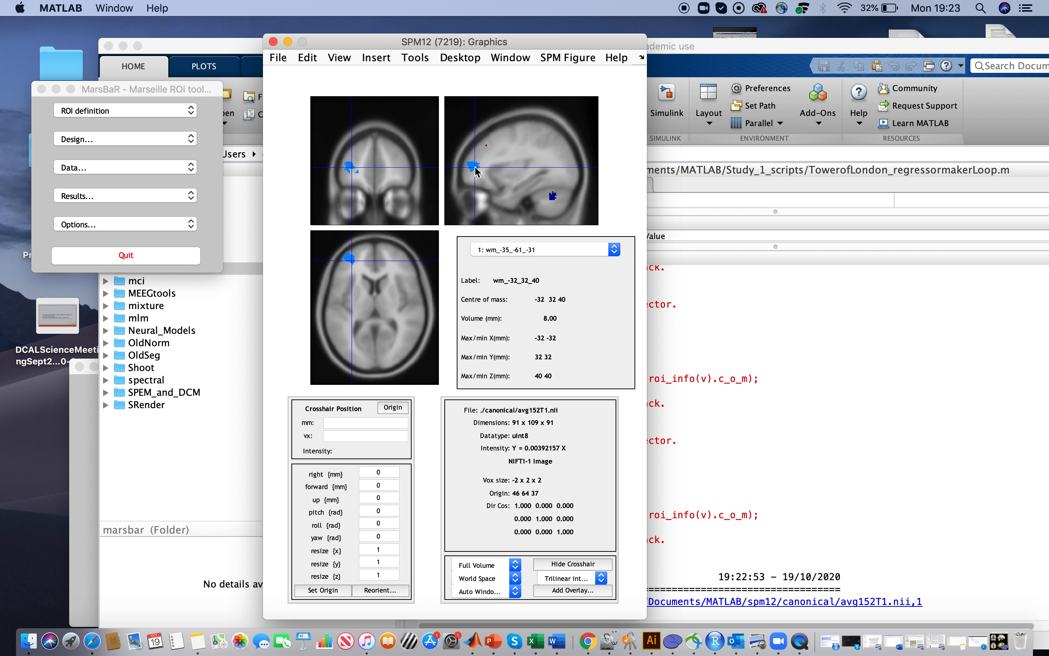
Step: Jump to ROI wm_-36_52_10 and then to ROI wm_-37_28_40 in the new ROI set
click(612, 252)
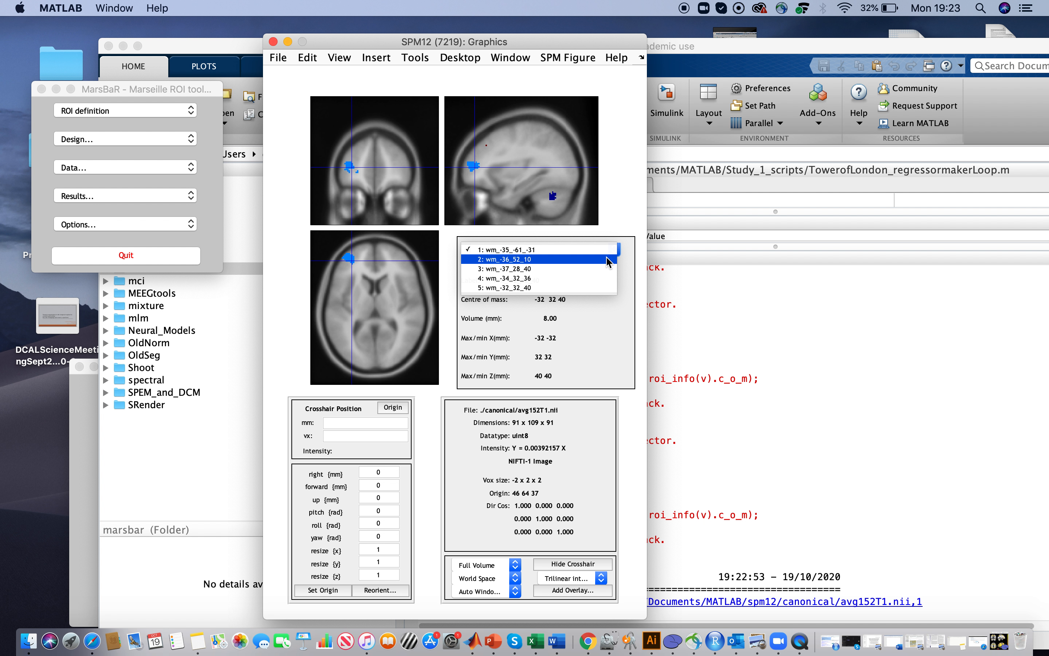
click(606, 259)
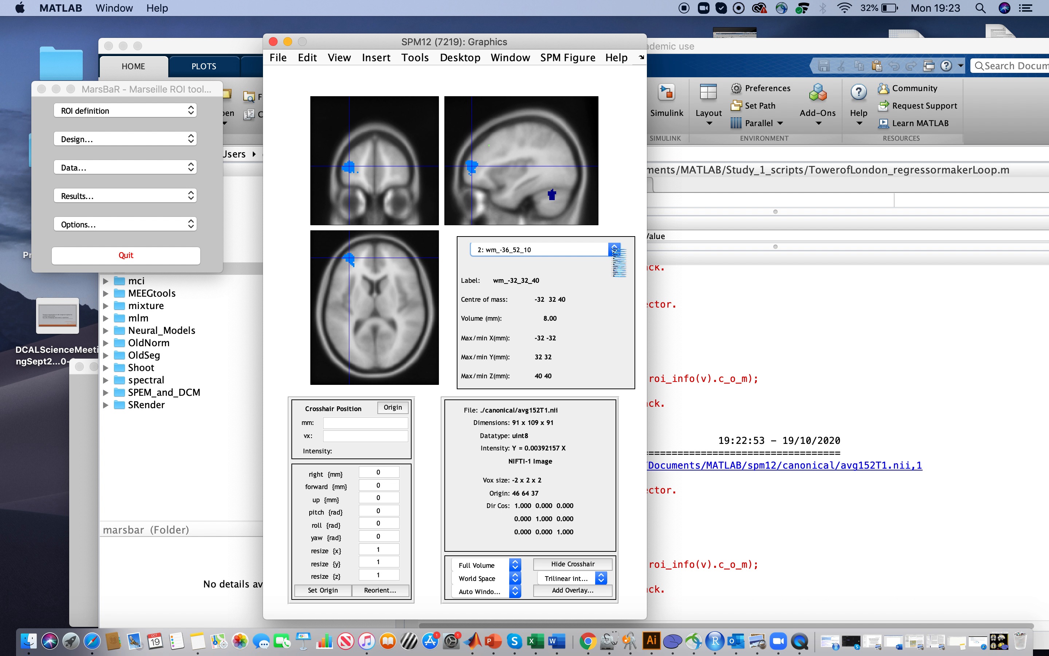
click(614, 250)
click(595, 261)
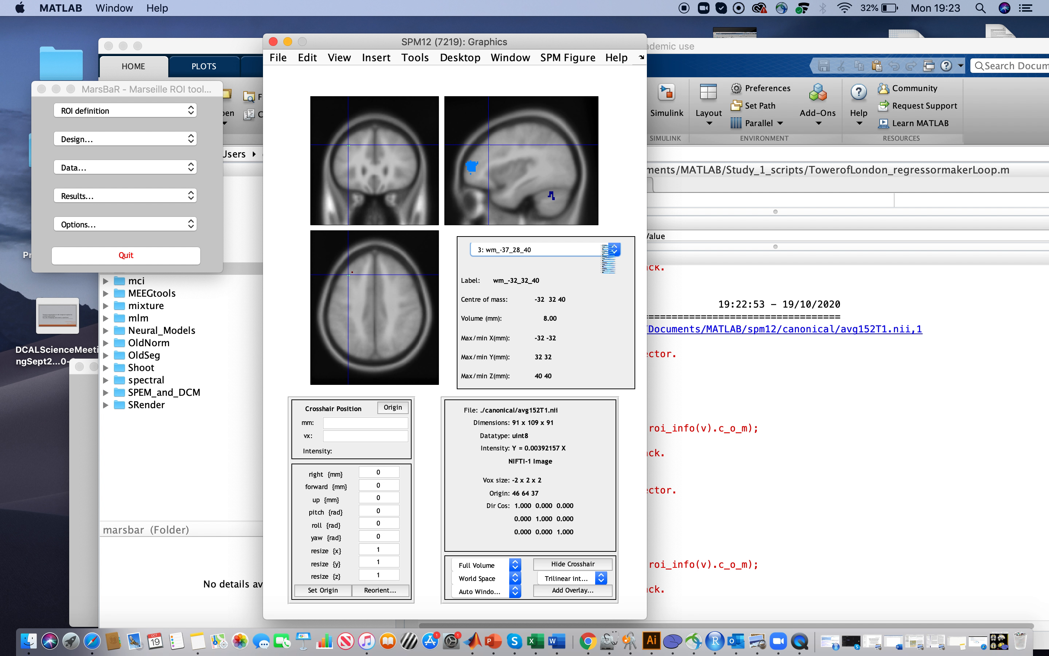